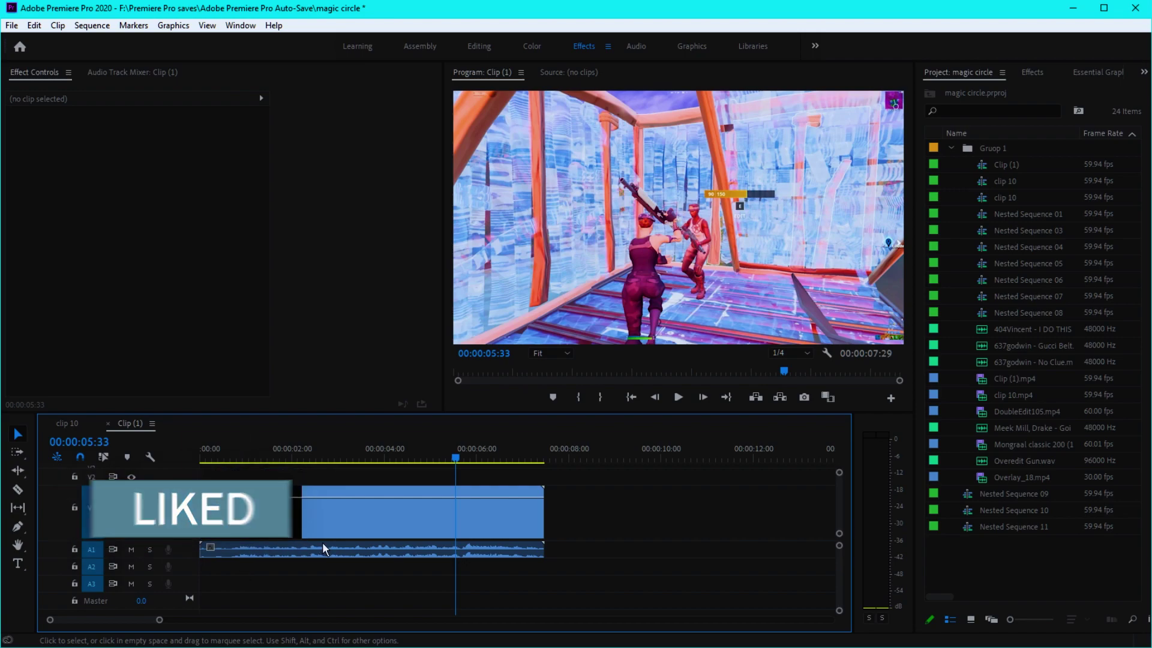
Step: Select Clip (1).mp4 on V1 so its Motion and Opacity properties appear in Effect Controls
{"action": "left_click", "coordinate": [342, 526]}
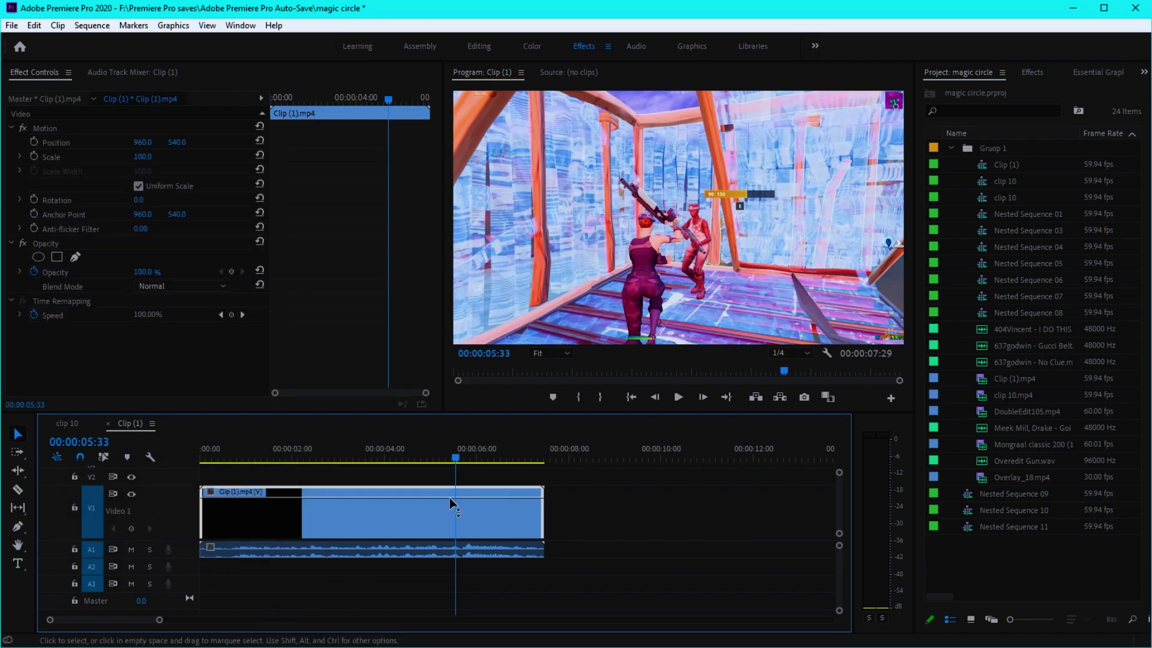
{"action": "left_click", "coordinate": [463, 457]}
{"action": "left_click_drag", "start_coordinate": [466, 453], "coordinate": [445, 459]}
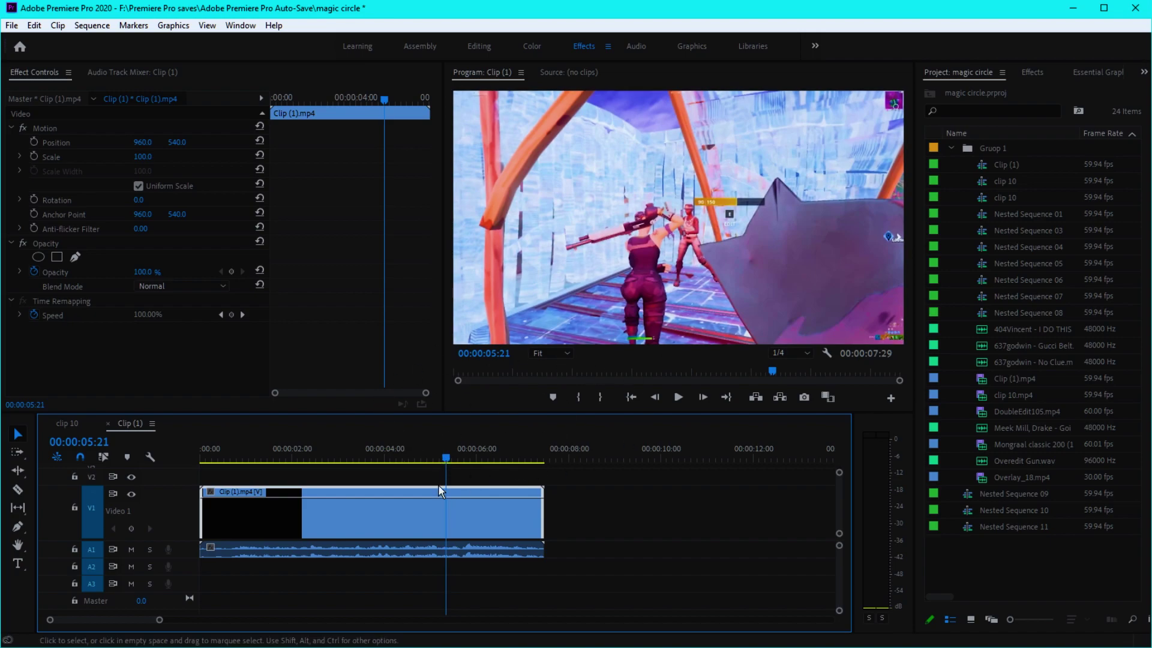
{"action": "mouse_move", "coordinate": [440, 455]}
{"action": "left_mouse_down"}
{"action": "mouse_move", "coordinate": [472, 459]}
{"action": "mouse_move", "coordinate": [451, 457]}
{"action": "left_mouse_up"}
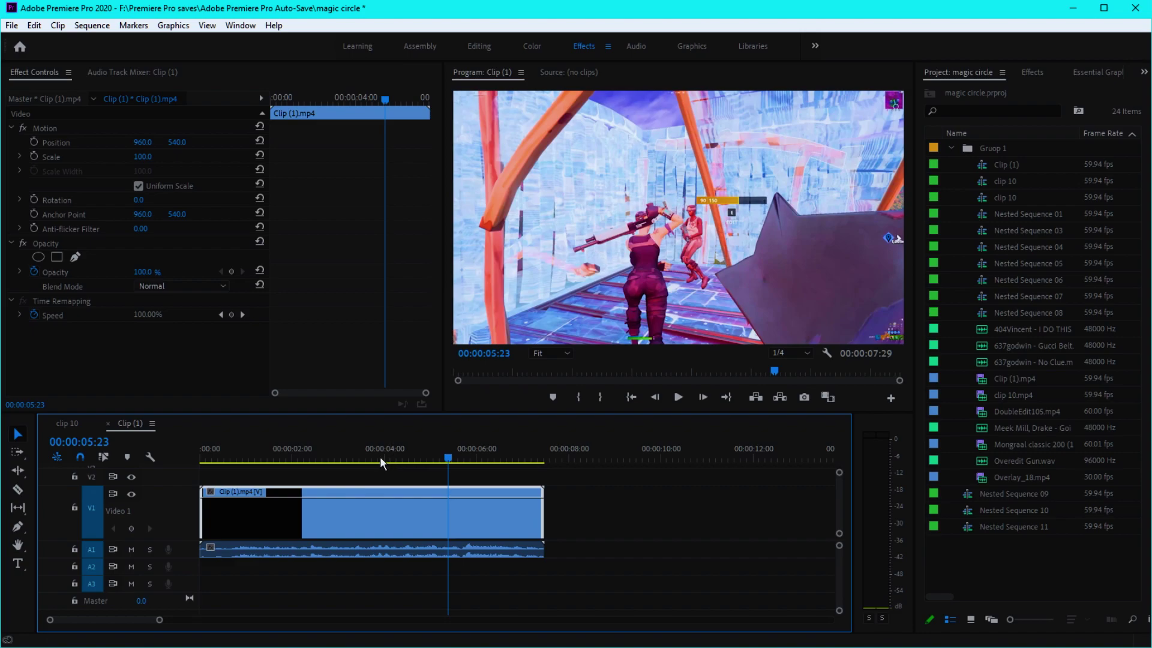
Step: Find frame 00:00:05:17 after the kill, cut the clip there with Ctrl+K, and select the second piece
{"action": "left_click", "coordinate": [398, 458]}
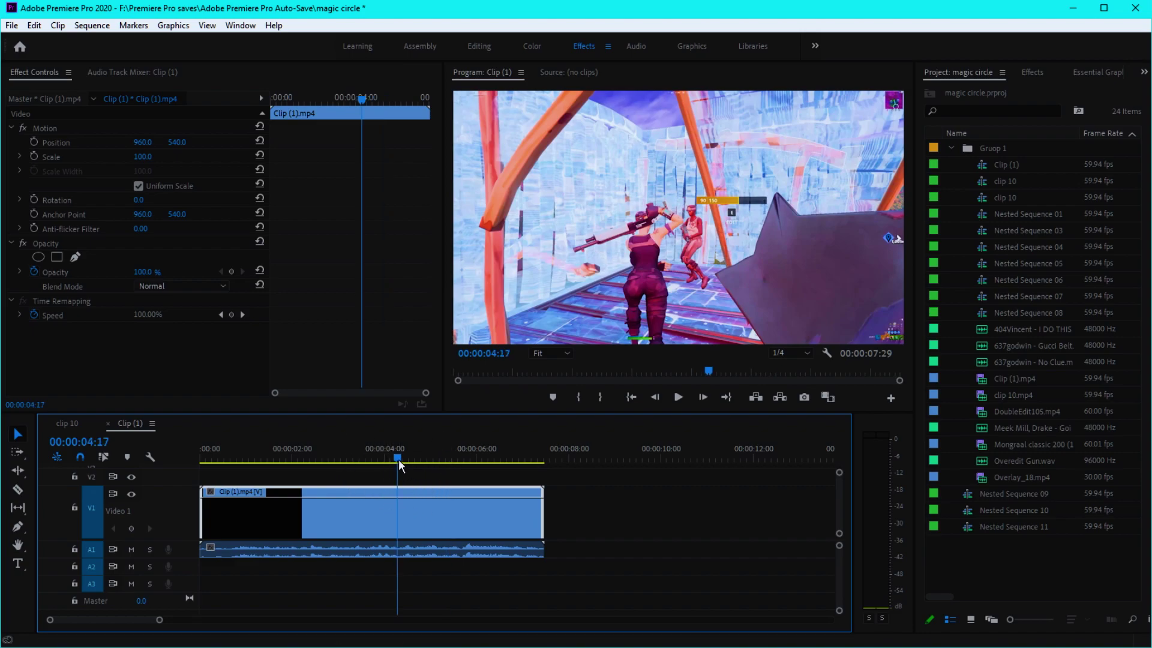
{"action": "left_click_drag", "start_coordinate": [398, 459], "coordinate": [451, 458]}
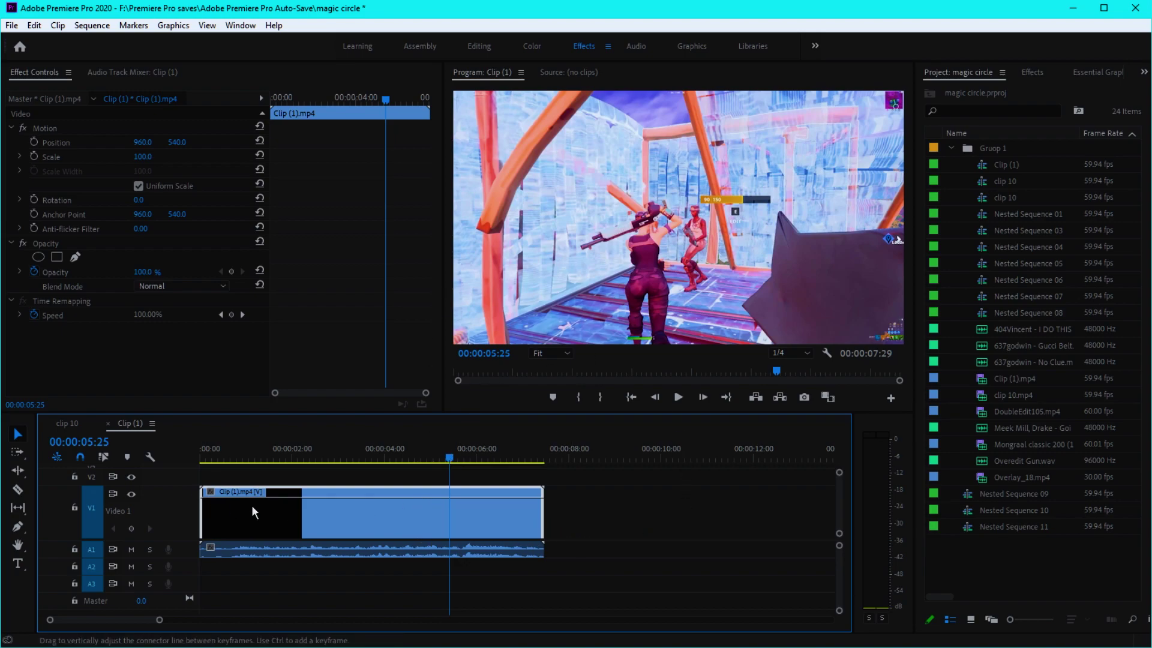
{"action": "left_click_drag", "start_coordinate": [447, 457], "coordinate": [441, 458]}
{"action": "key", "text": "Right"}
{"action": "key", "text": "Right"}
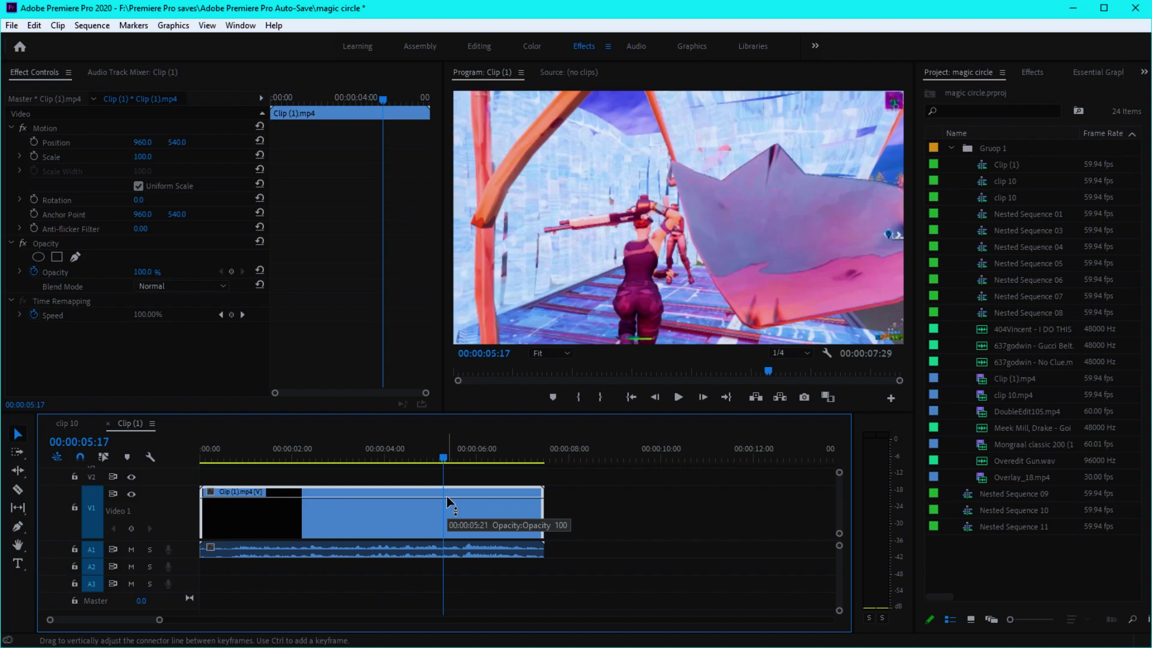
{"action": "key", "text": "Right"}
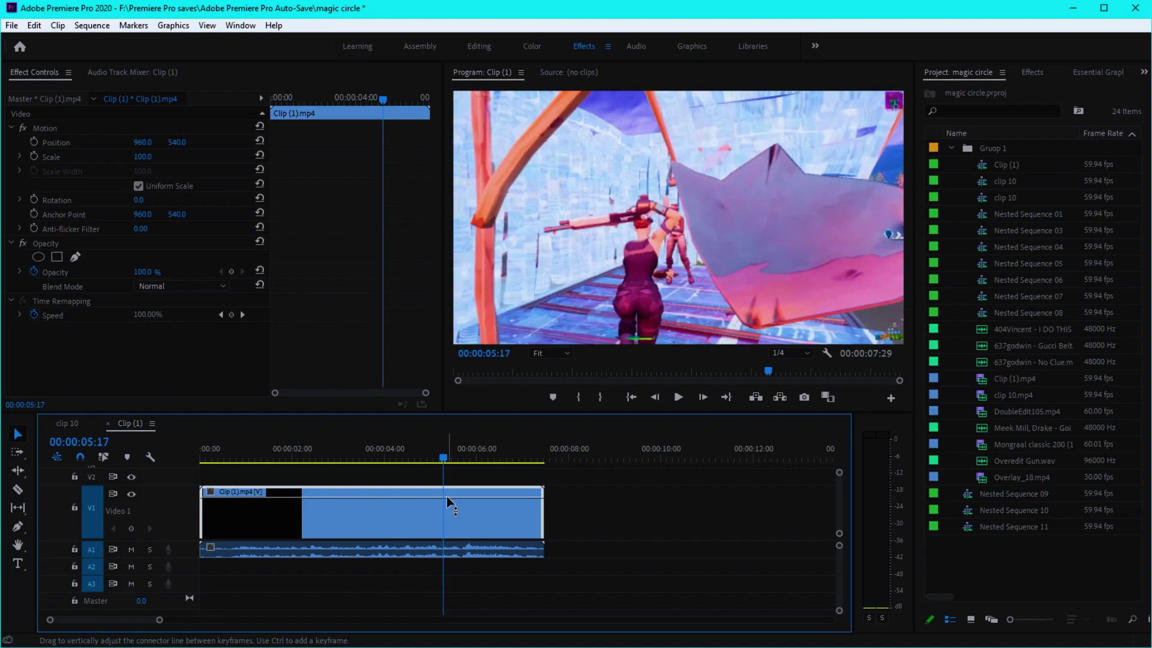
{"action": "key", "text": "ctrl+k"}
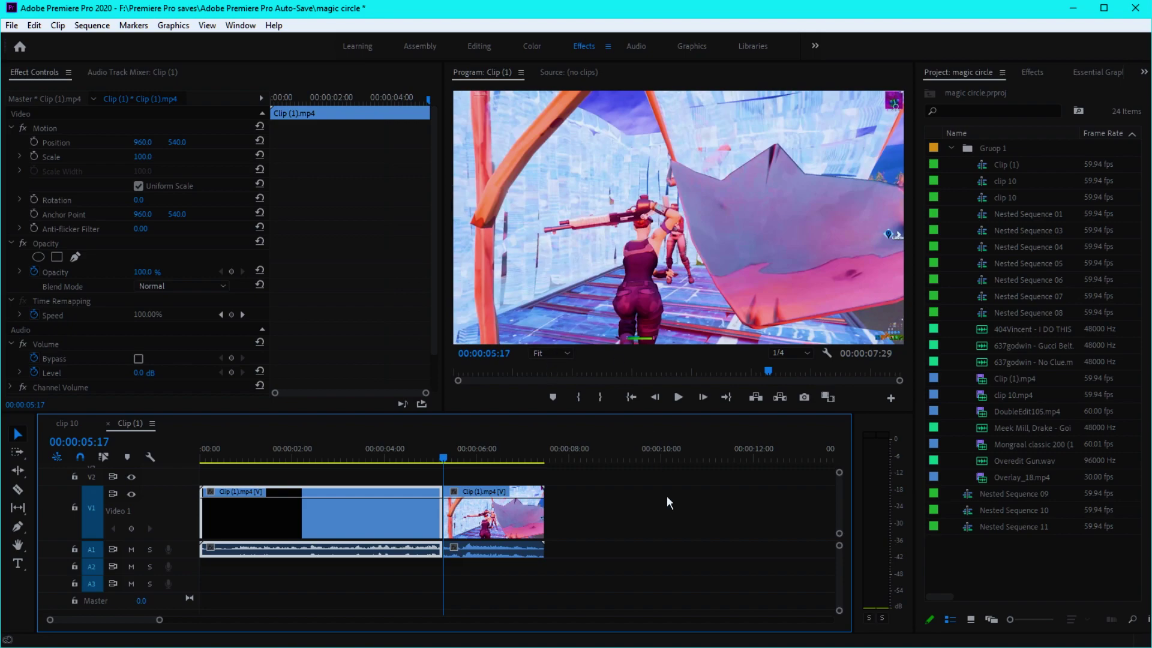
{"action": "left_click", "coordinate": [642, 524]}
{"action": "left_click", "coordinate": [528, 489]}
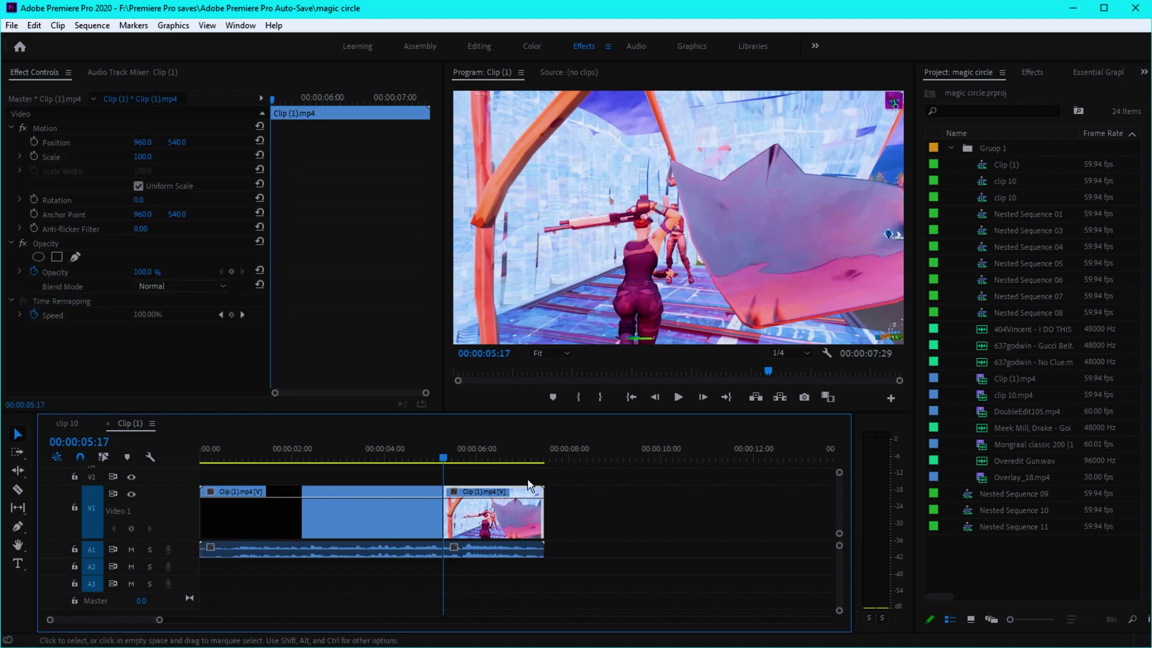
Step: Search 'twix', drop the Twixtor Settings preset on the second piece, and expand its Twixtor settings
{"action": "key", "text": "equal"}
{"action": "key", "text": "equal"}
{"action": "left_click", "coordinate": [1032, 73]}
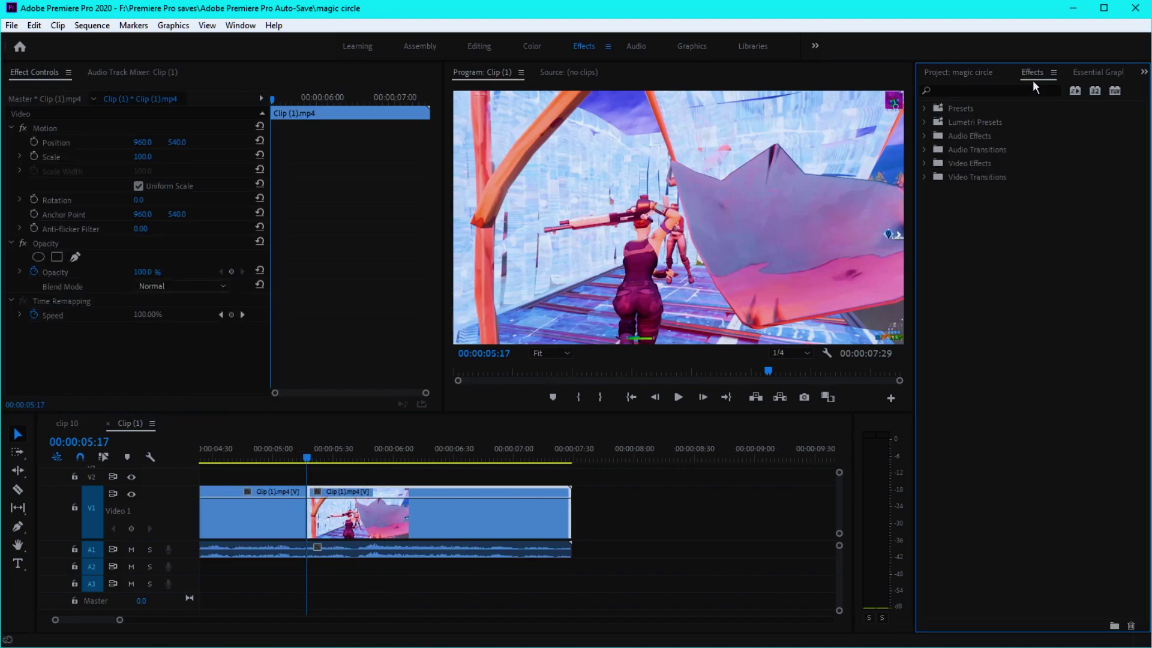
{"action": "left_click", "coordinate": [967, 91]}
{"action": "type", "text": "twix"}
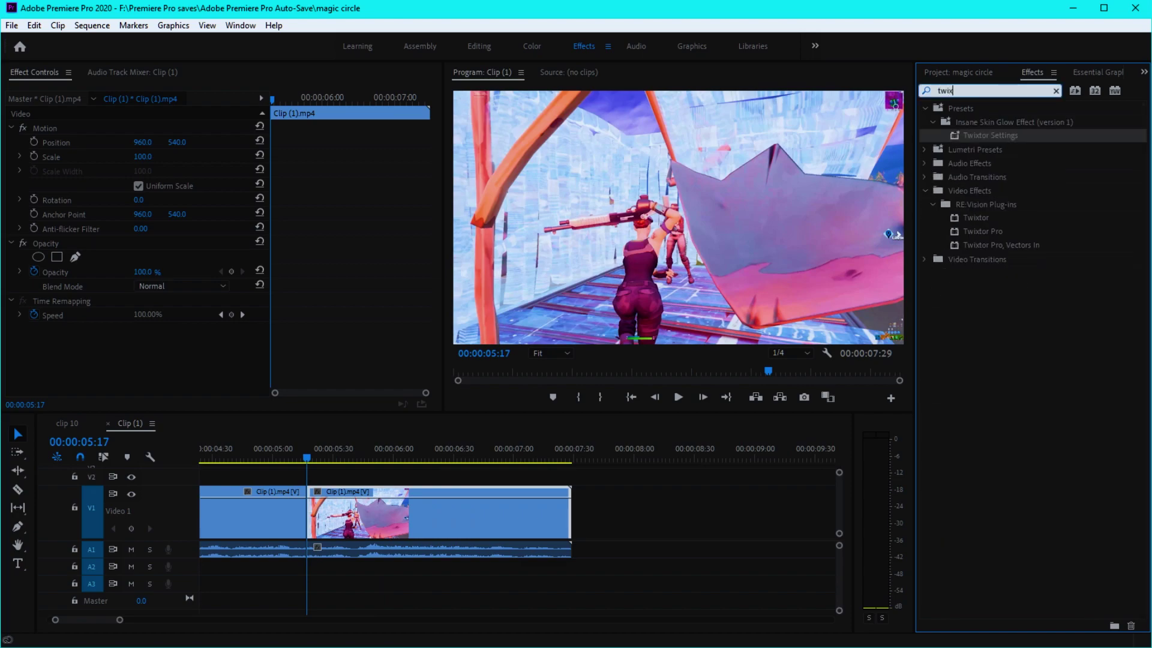
{"action": "left_click_drag", "start_coordinate": [991, 137], "coordinate": [459, 509]}
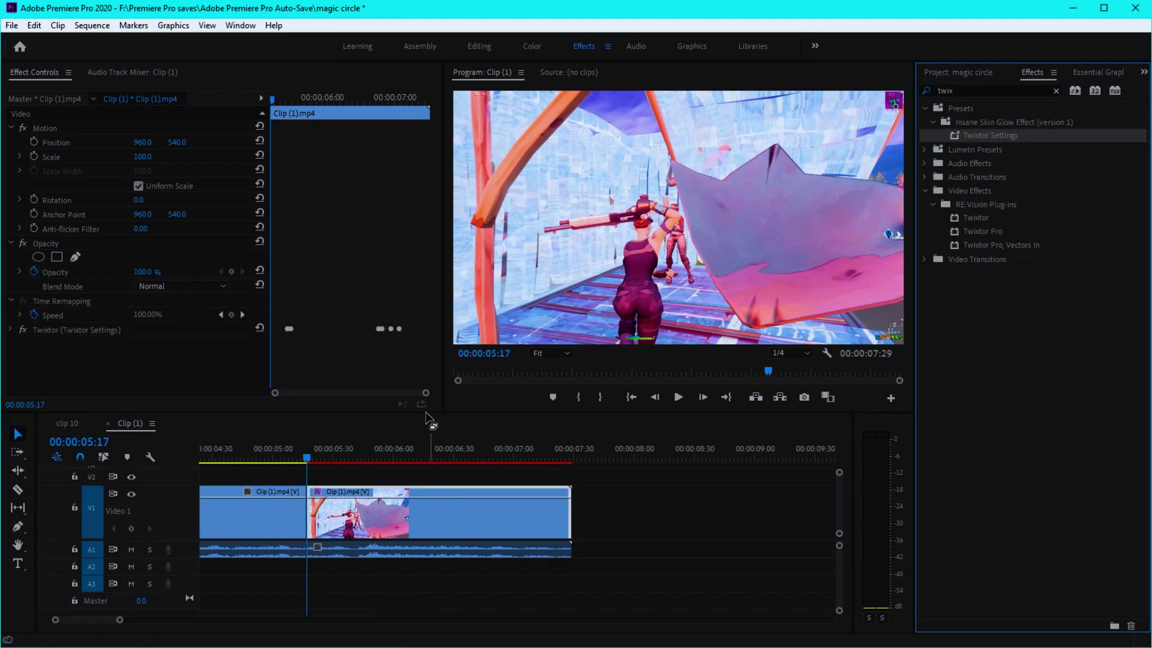
{"action": "left_click", "coordinate": [10, 331]}
{"action": "scroll", "coordinate": [354, 288], "scroll_direction": "down", "scroll_amount": 8}
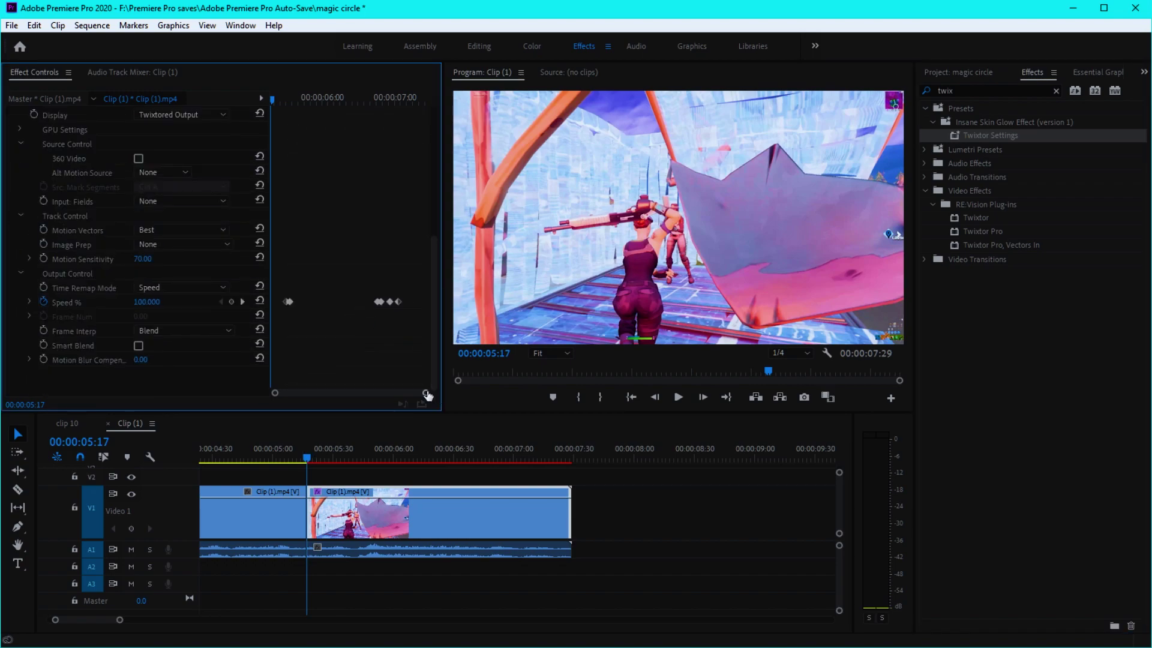
{"action": "left_click_drag", "start_coordinate": [425, 392], "coordinate": [333, 393]}
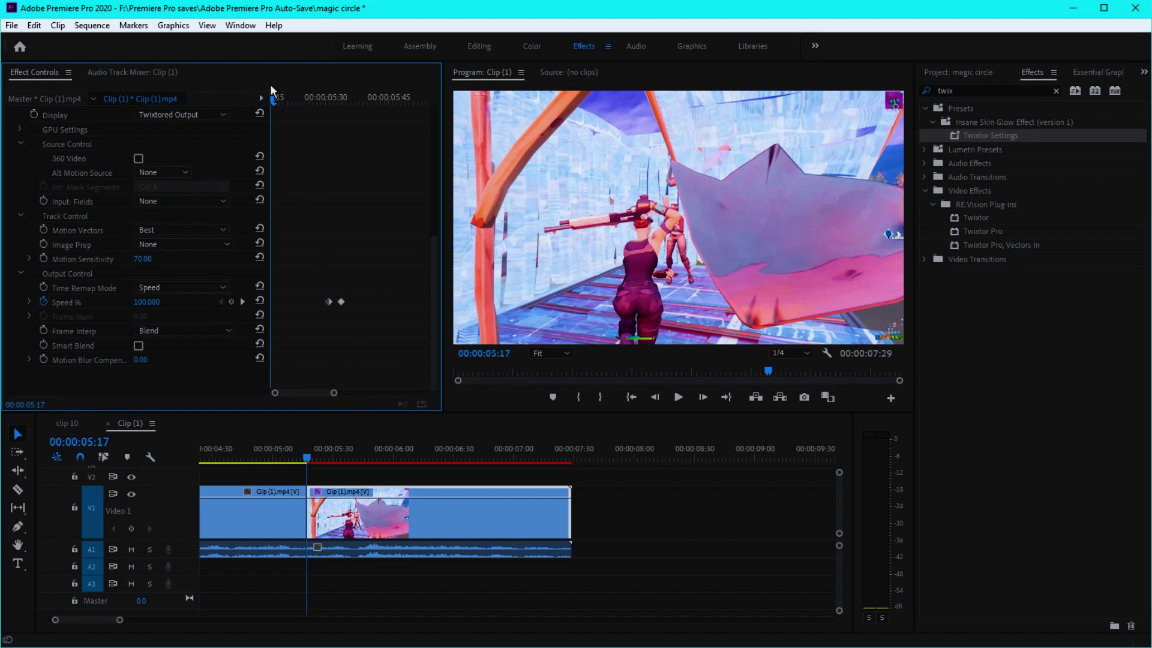
Step: Shift both Twixtor speed keyframes earlier and set Speed % to 25 at 05:26
{"action": "key", "text": "Right"}
{"action": "key", "text": "Right"}
{"action": "key", "text": "Right"}
{"action": "key", "text": "Right"}
{"action": "key", "text": "Right"}
{"action": "key", "text": "Right"}
{"action": "key", "text": "Right"}
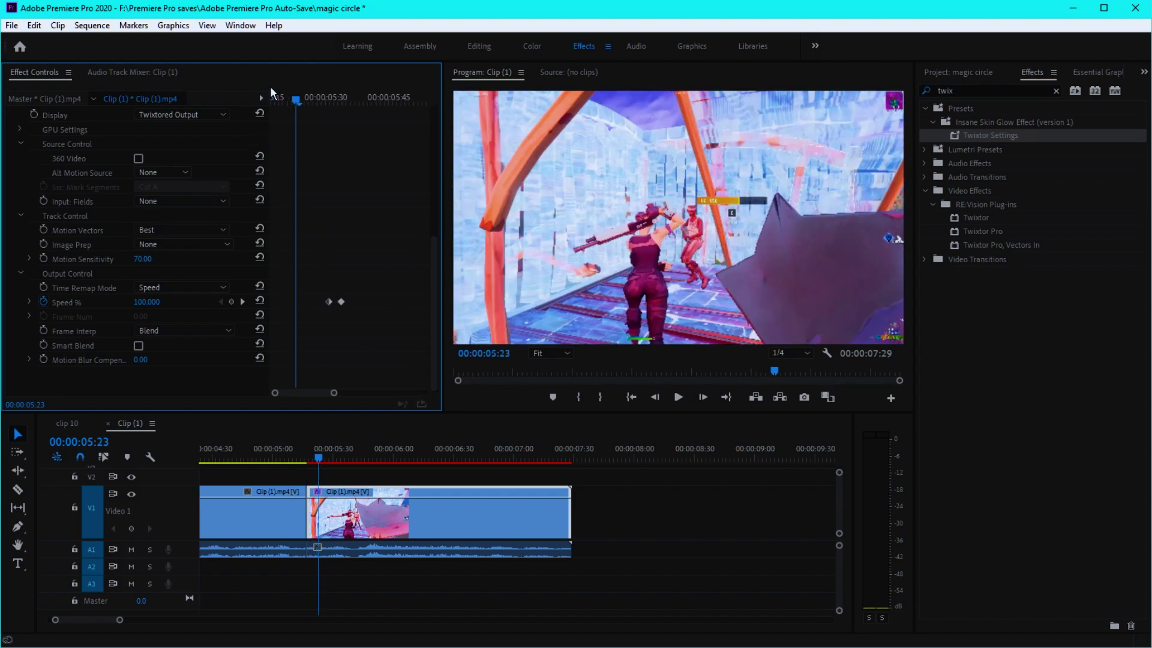
{"action": "left_click_drag", "start_coordinate": [367, 324], "coordinate": [312, 301]}
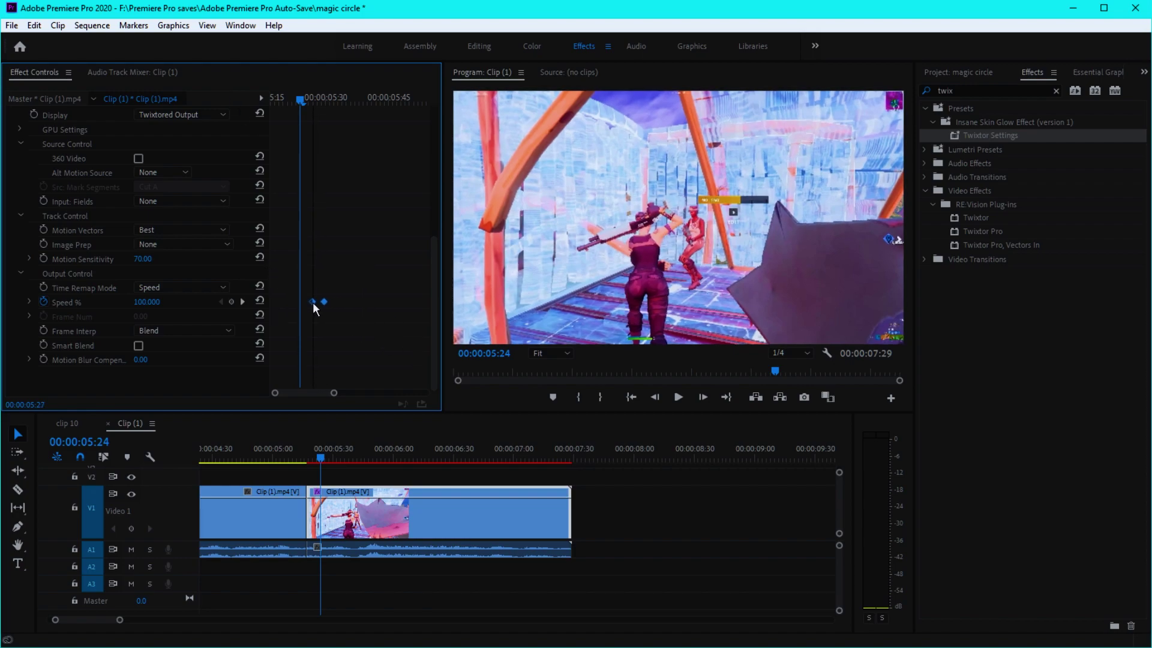
{"action": "left_click", "coordinate": [349, 310]}
{"action": "left_click", "coordinate": [242, 302]}
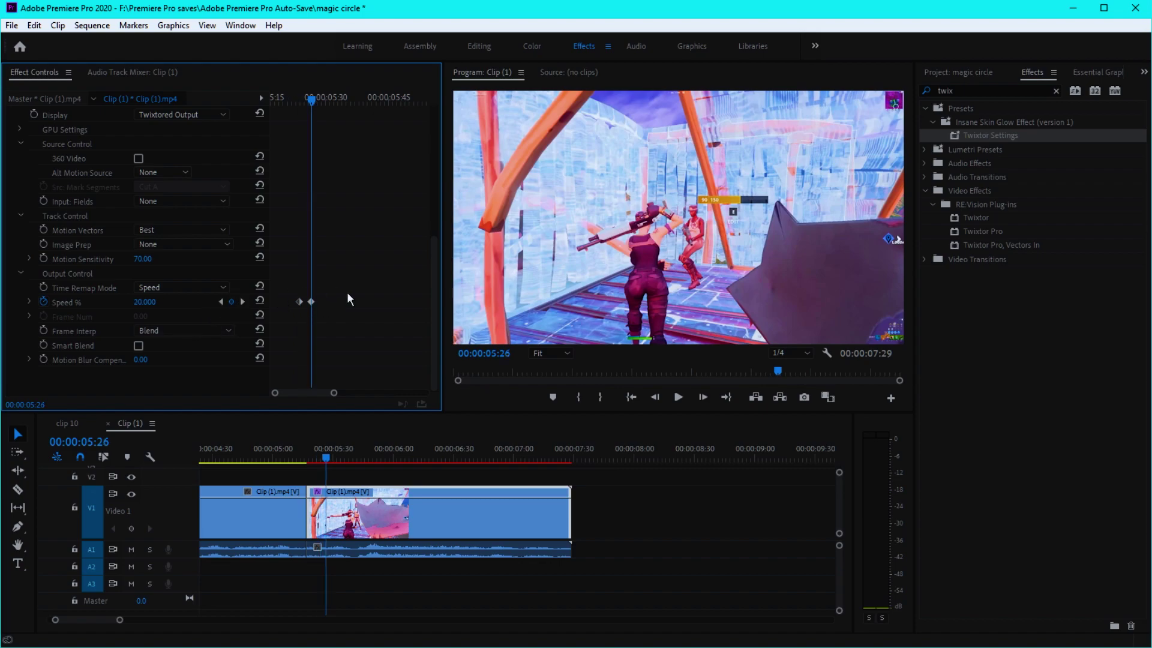
{"action": "left_click", "coordinate": [151, 300]}
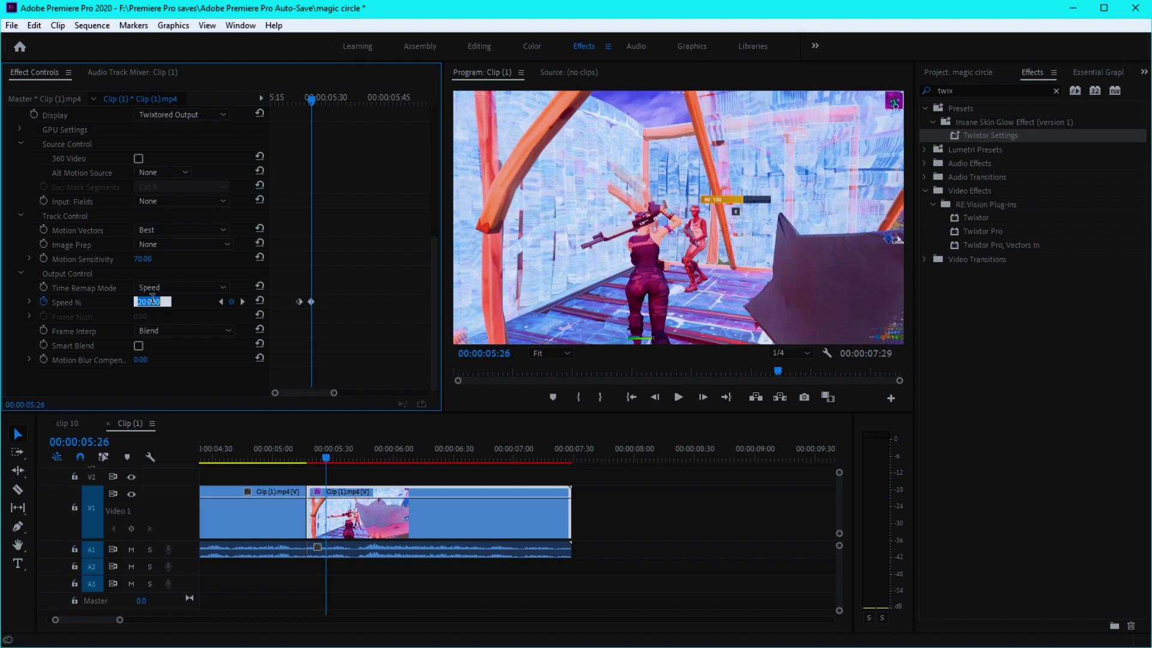
{"action": "type", "text": "25"}
{"action": "key", "text": "Return"}
Step: Set Twixtor Speed % to 15 at 06:11 and at 06:46, then return to 05:17
{"action": "left_click_drag", "start_coordinate": [336, 394], "coordinate": [392, 395]}
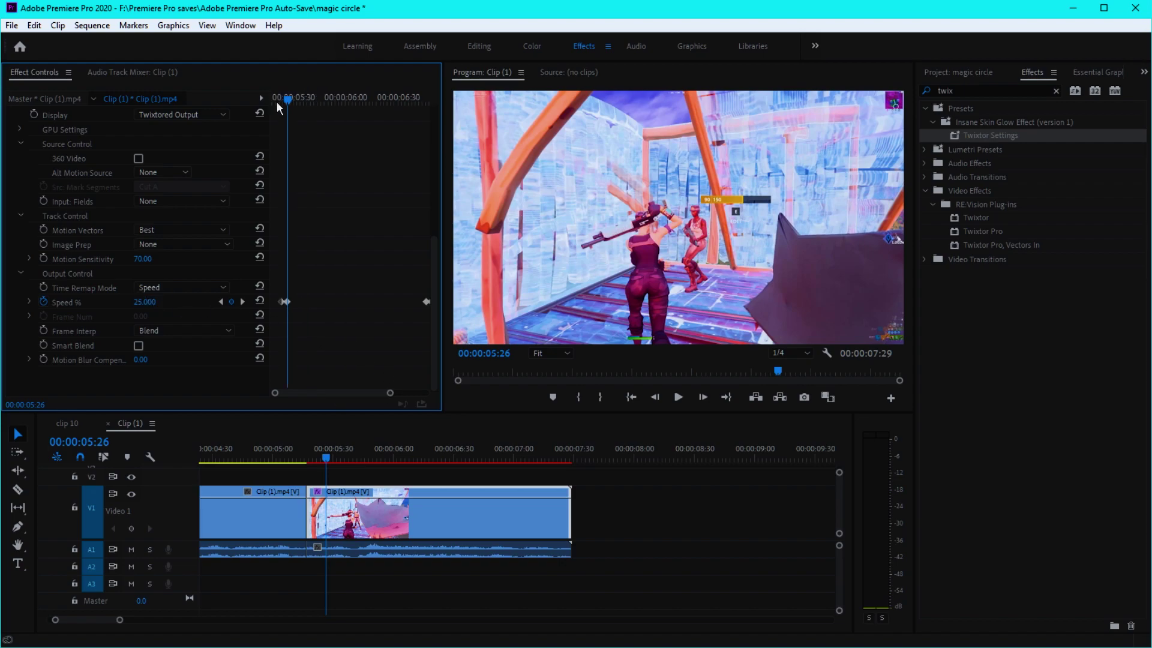
{"action": "left_click_drag", "start_coordinate": [297, 99], "coordinate": [364, 99]}
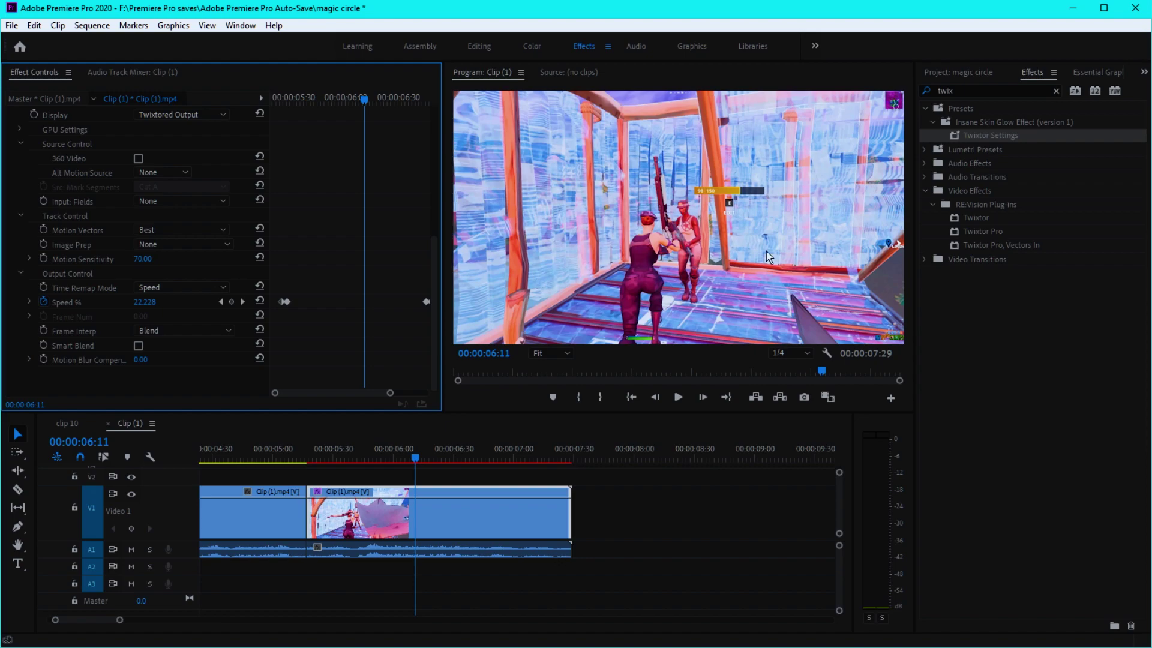
{"action": "left_click", "coordinate": [151, 301]}
{"action": "type", "text": "15"}
{"action": "key", "text": "Return"}
{"action": "left_click", "coordinate": [243, 301]}
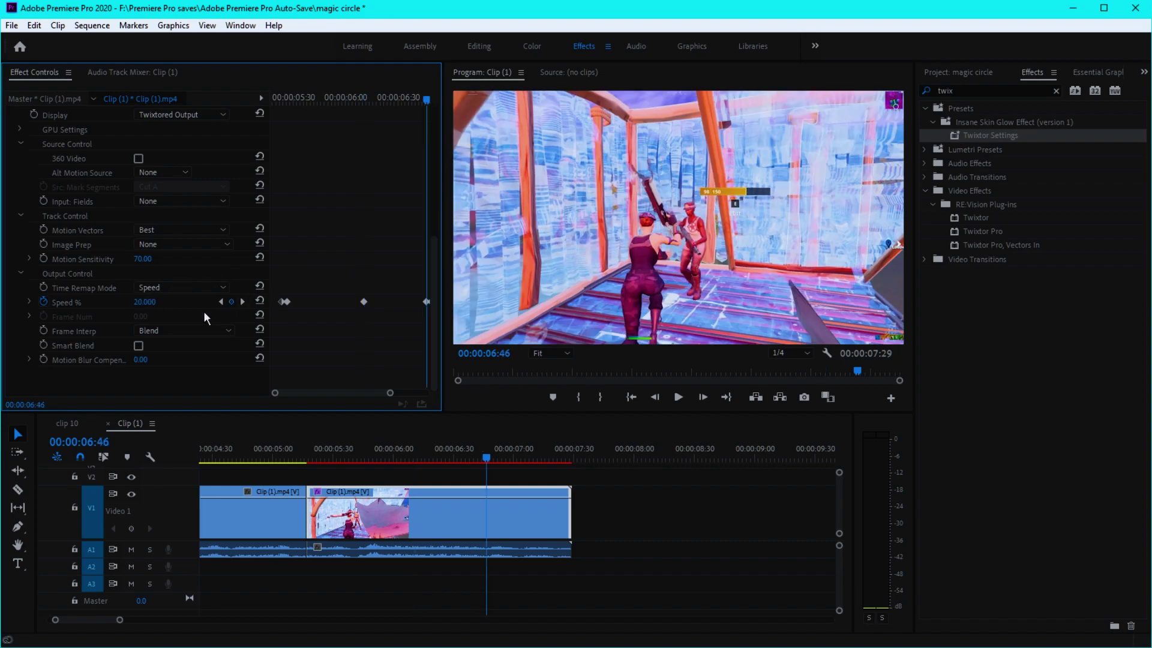
{"action": "left_click", "coordinate": [153, 307]}
{"action": "type", "text": "15"}
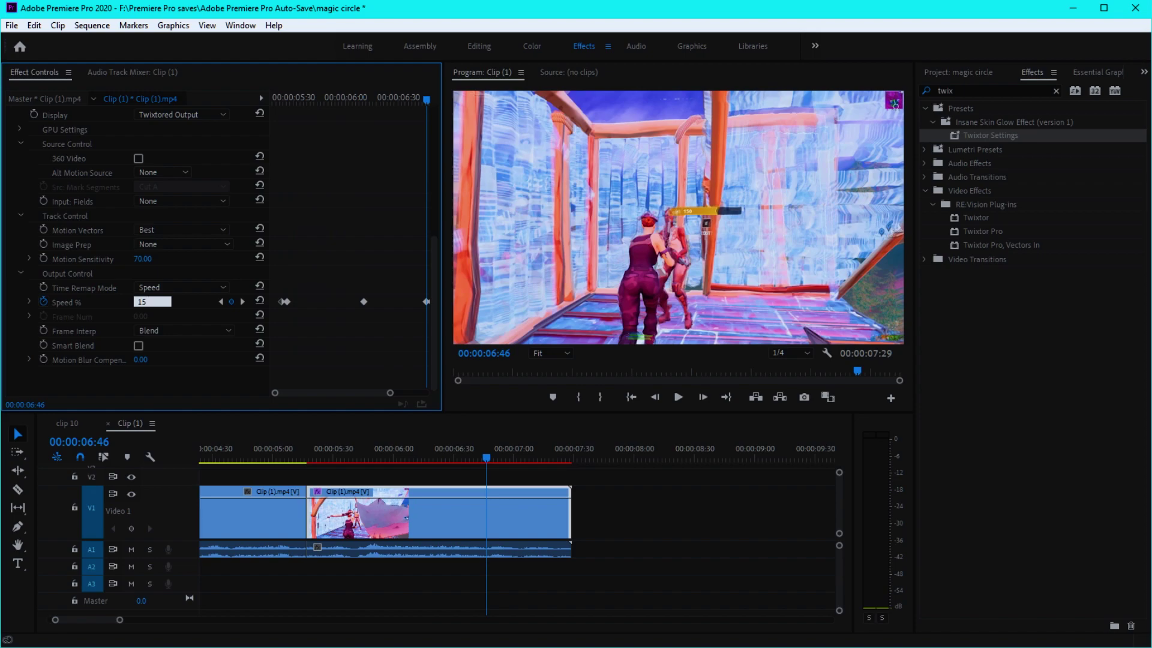
{"action": "key", "text": "Return"}
{"action": "left_click_drag", "start_coordinate": [389, 393], "coordinate": [481, 398]}
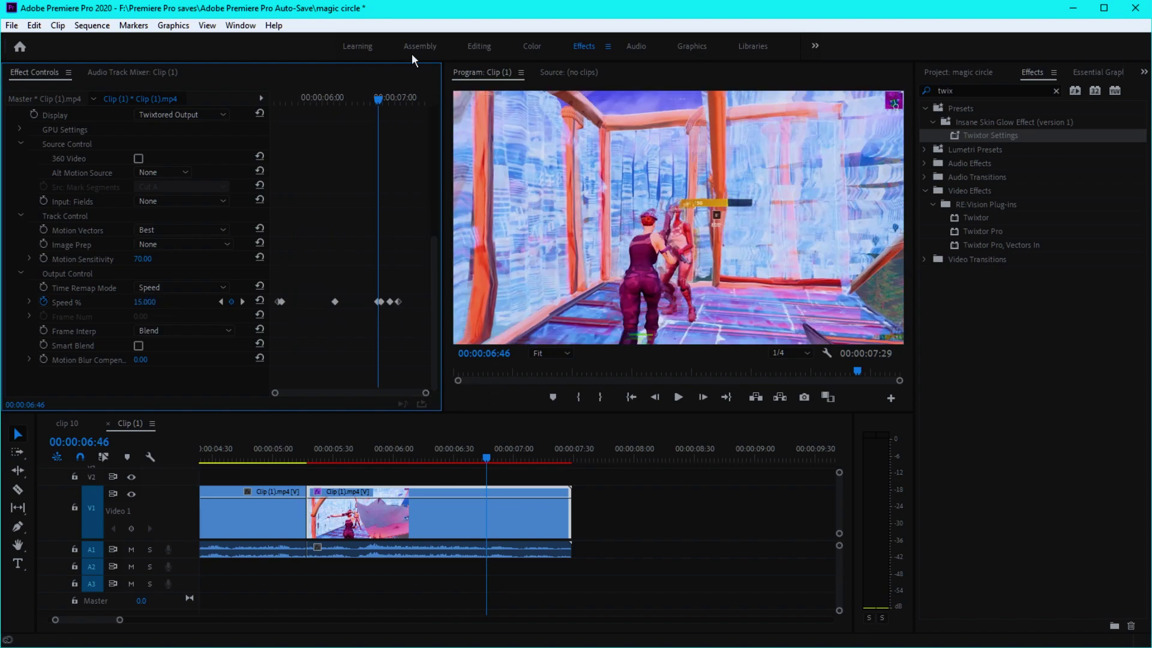
{"action": "left_click_drag", "start_coordinate": [379, 101], "coordinate": [226, 112]}
Step: Delete the A1 audio under the slowed Twixtor piece and preview the section from 05:00
{"action": "left_click", "coordinate": [345, 472]}
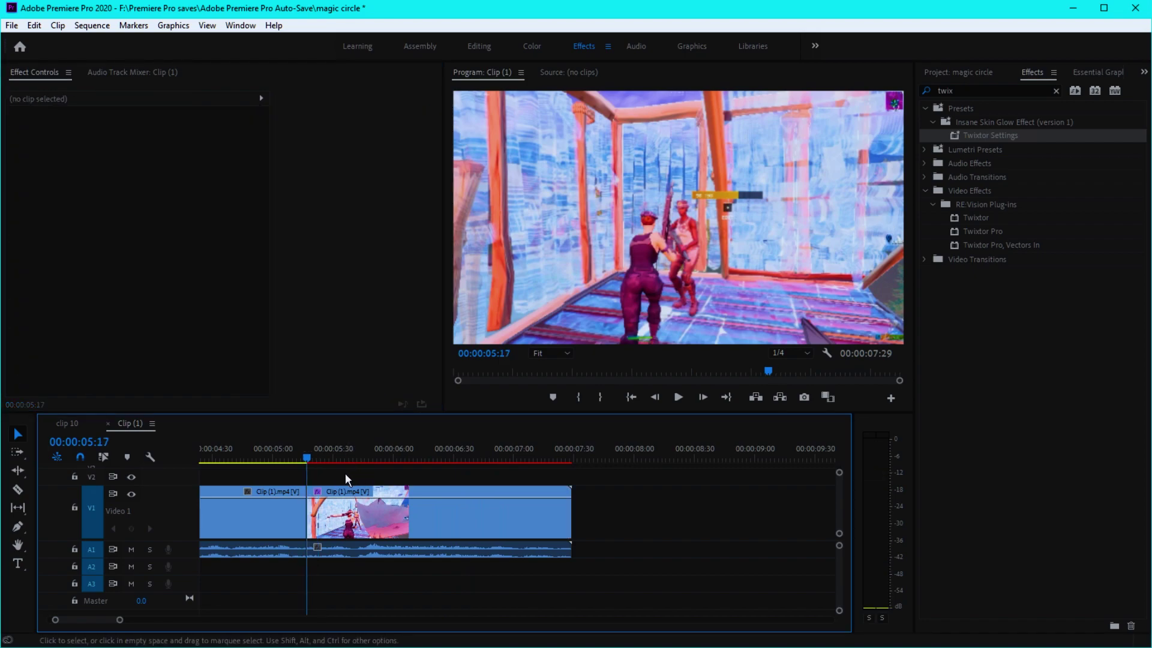
{"action": "left_click_drag", "start_coordinate": [306, 460], "coordinate": [244, 460]}
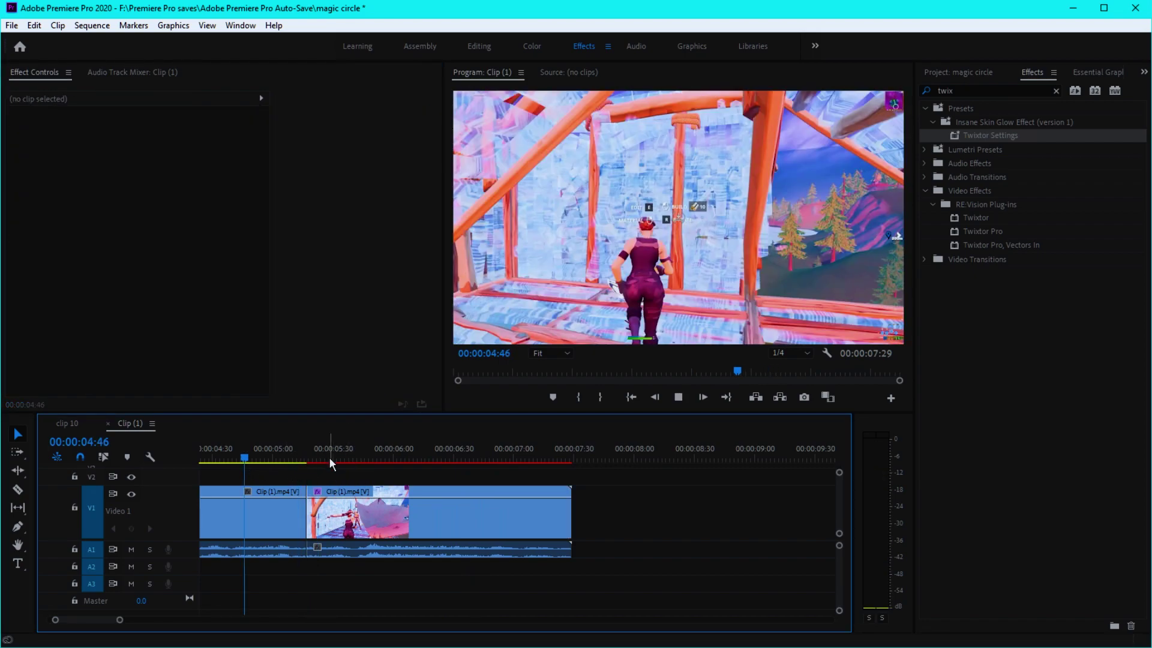
{"action": "key", "text": "space"}
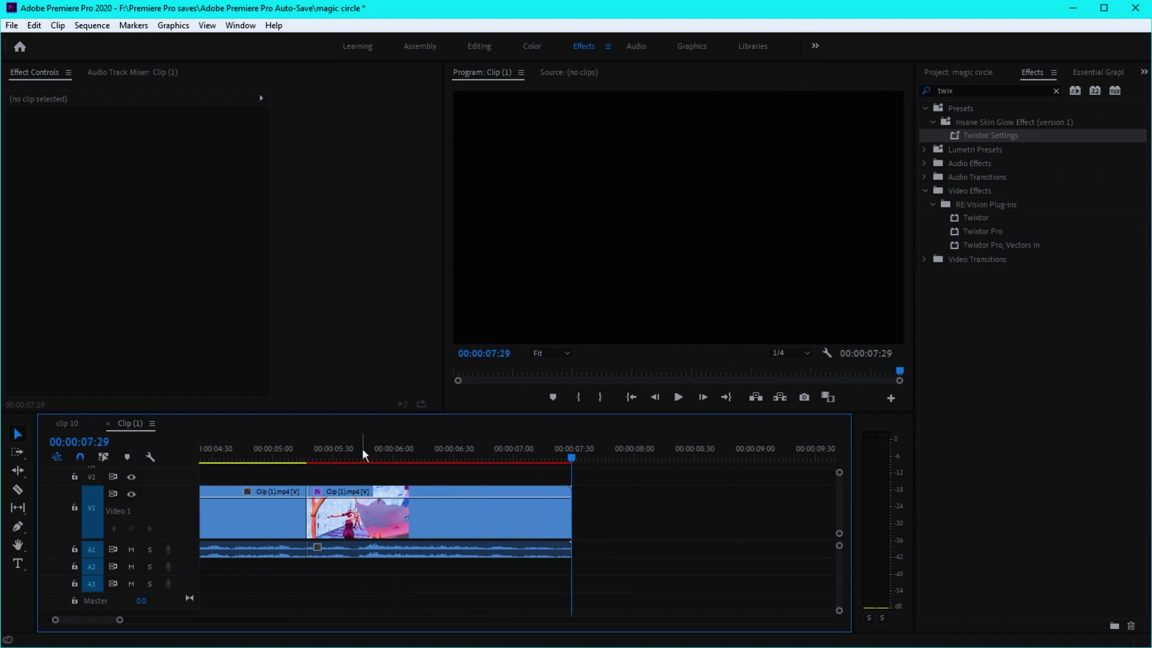
{"action": "left_click", "coordinate": [339, 552], "text": "alt"}
{"action": "key", "text": "Delete"}
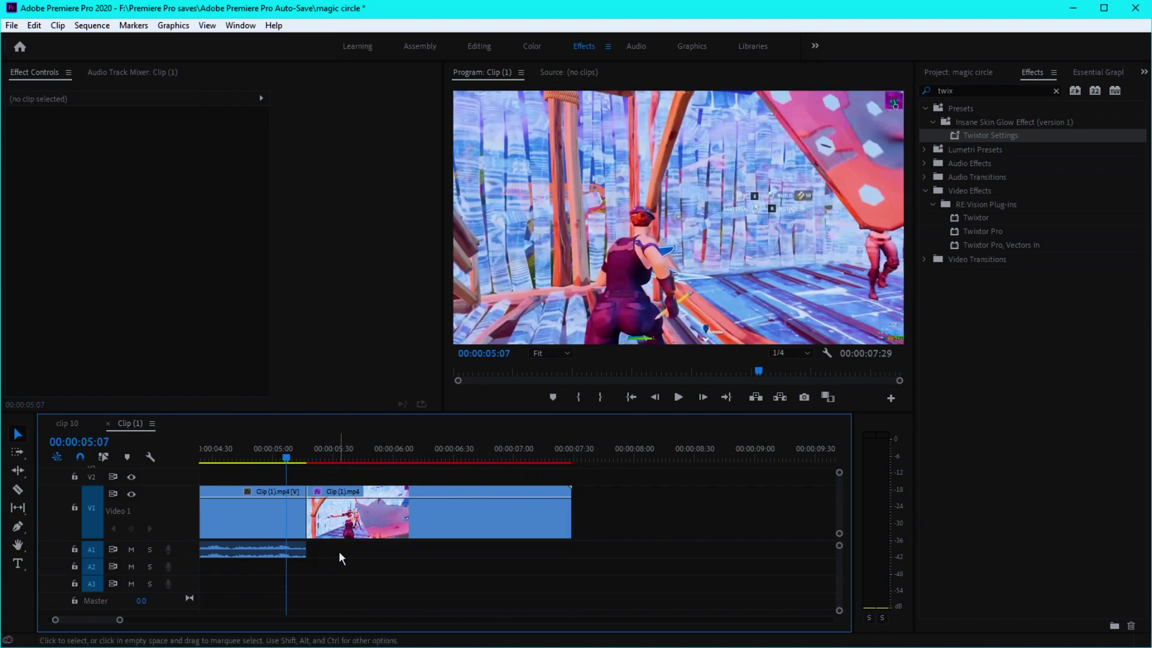
{"action": "left_click", "coordinate": [271, 463]}
{"action": "key", "text": "space"}
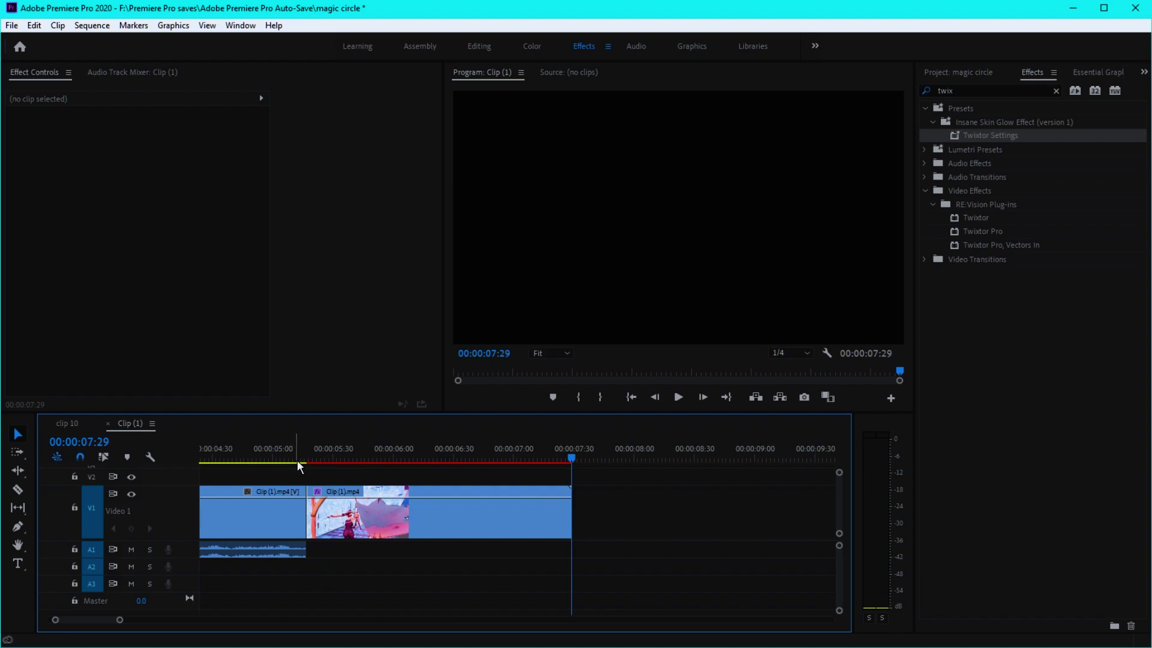
{"action": "left_click", "coordinate": [318, 460]}
{"action": "left_click_drag", "start_coordinate": [325, 460], "coordinate": [381, 460]}
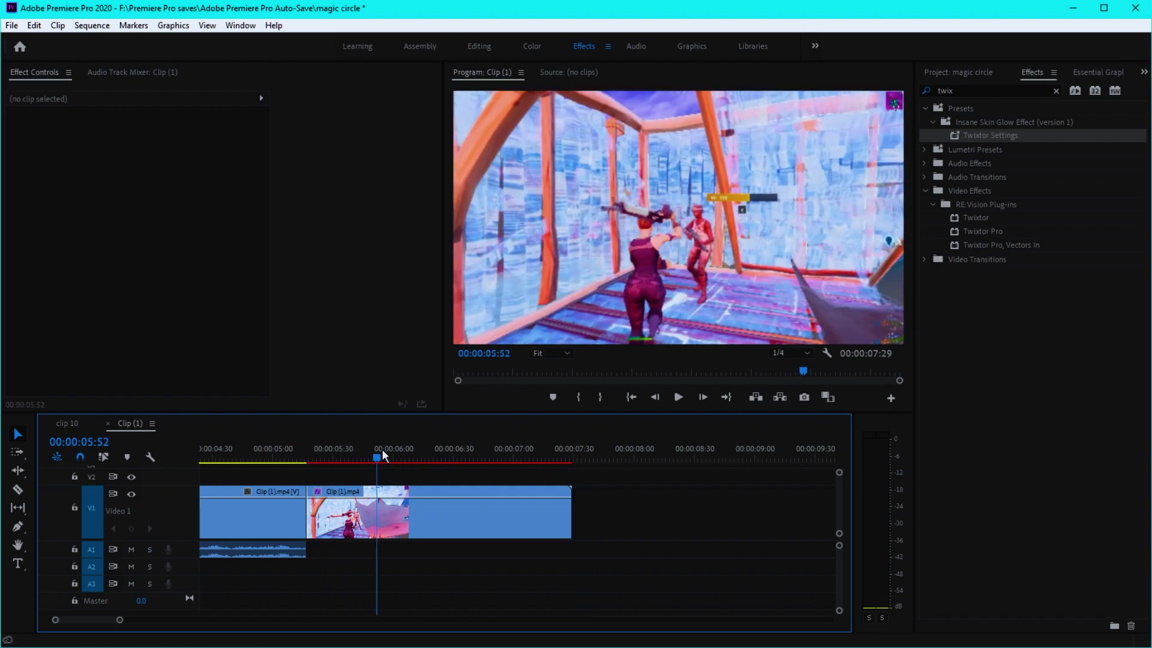
Step: Nest the slowed Twixtor clip as Nested Sequence 12 with the default name
{"action": "key", "text": "space"}
{"action": "left_click", "coordinate": [351, 519]}
{"action": "right_click", "coordinate": [338, 519]}
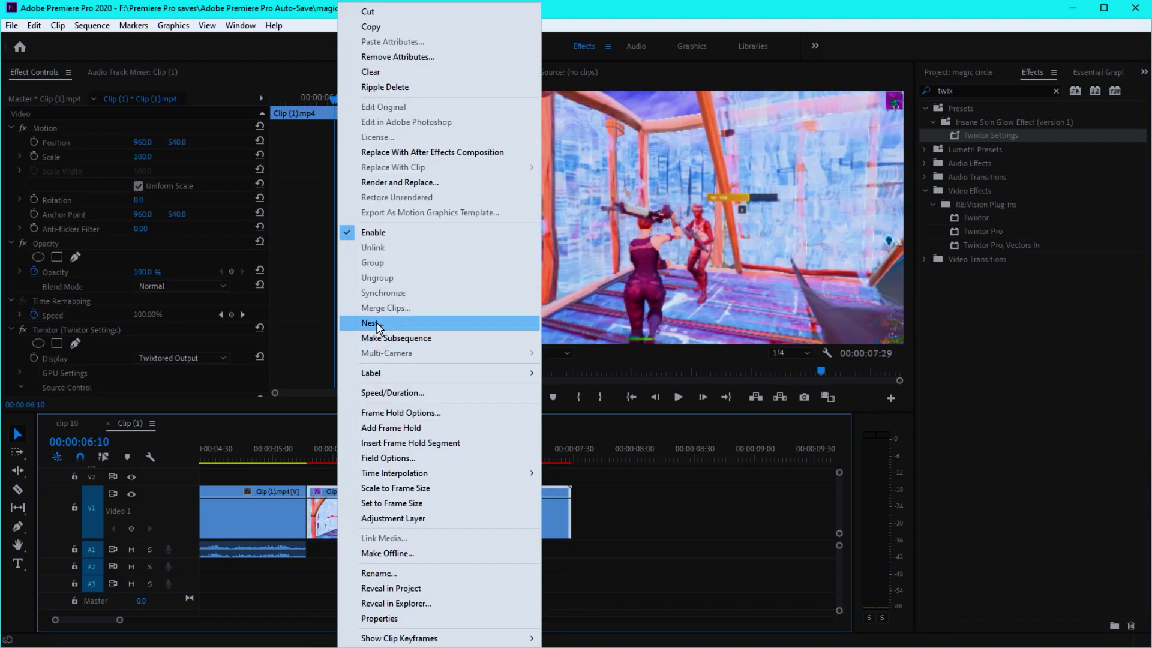
{"action": "left_click", "coordinate": [360, 391]}
{"action": "left_click", "coordinate": [540, 342]}
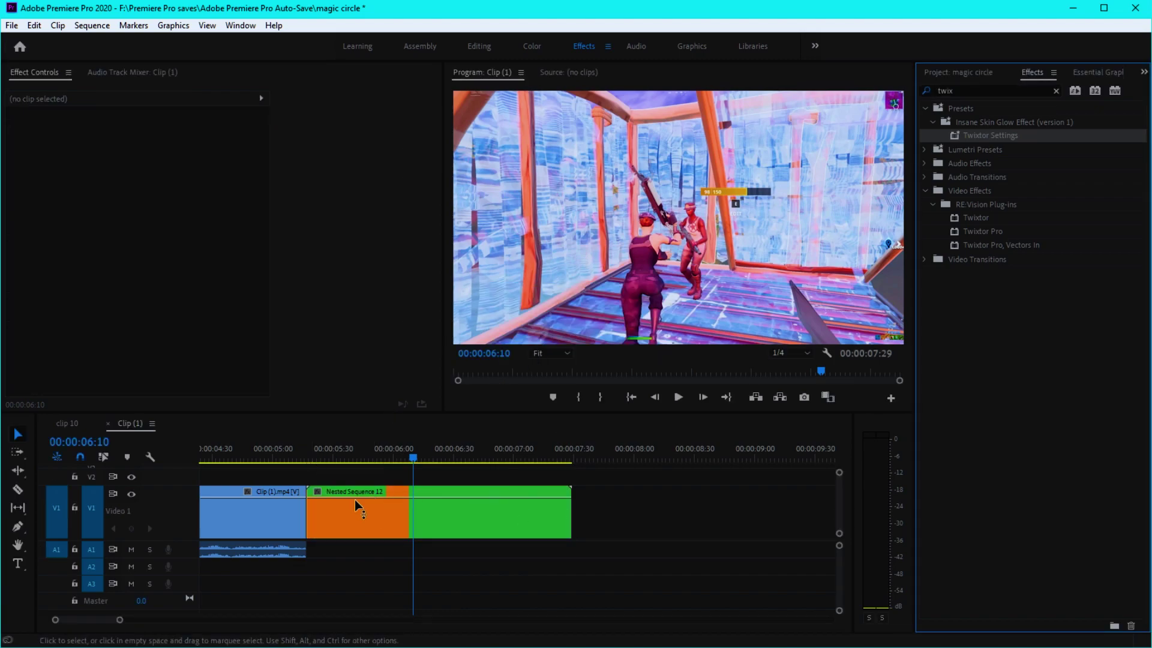
Step: Split all clips at 06:51 and select the second Nested Sequence 12 piece
{"action": "left_click_drag", "start_coordinate": [414, 450], "coordinate": [495, 442]}
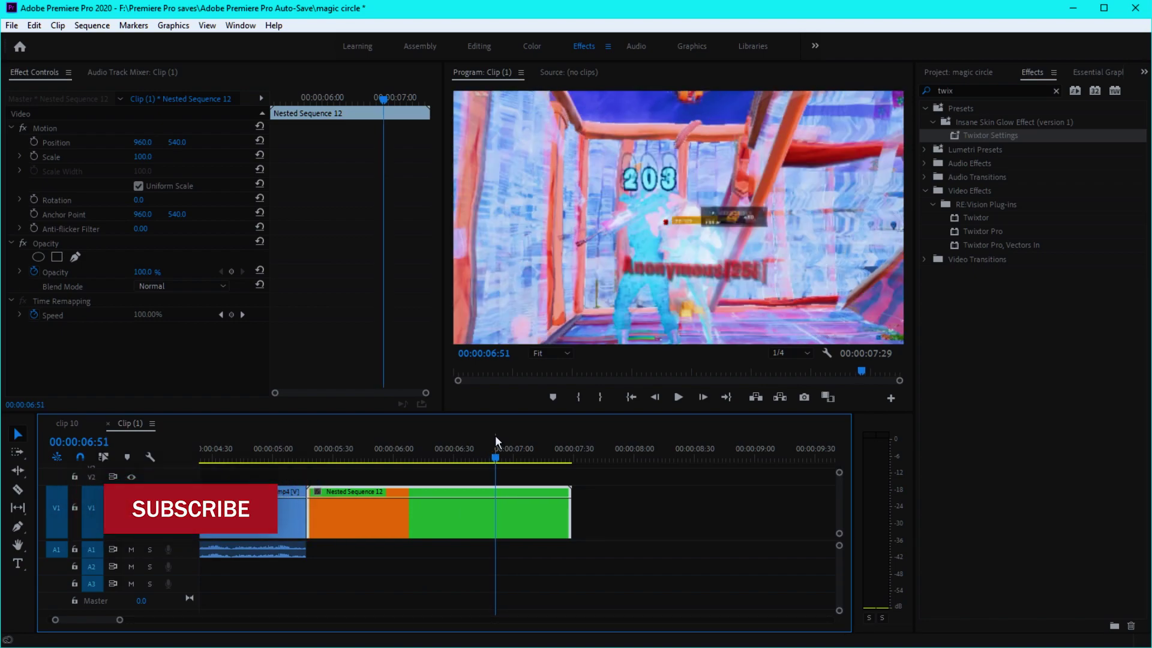
{"action": "key", "text": "ctrl+a"}
{"action": "key", "text": "ctrl+k"}
{"action": "left_click", "coordinate": [375, 459]}
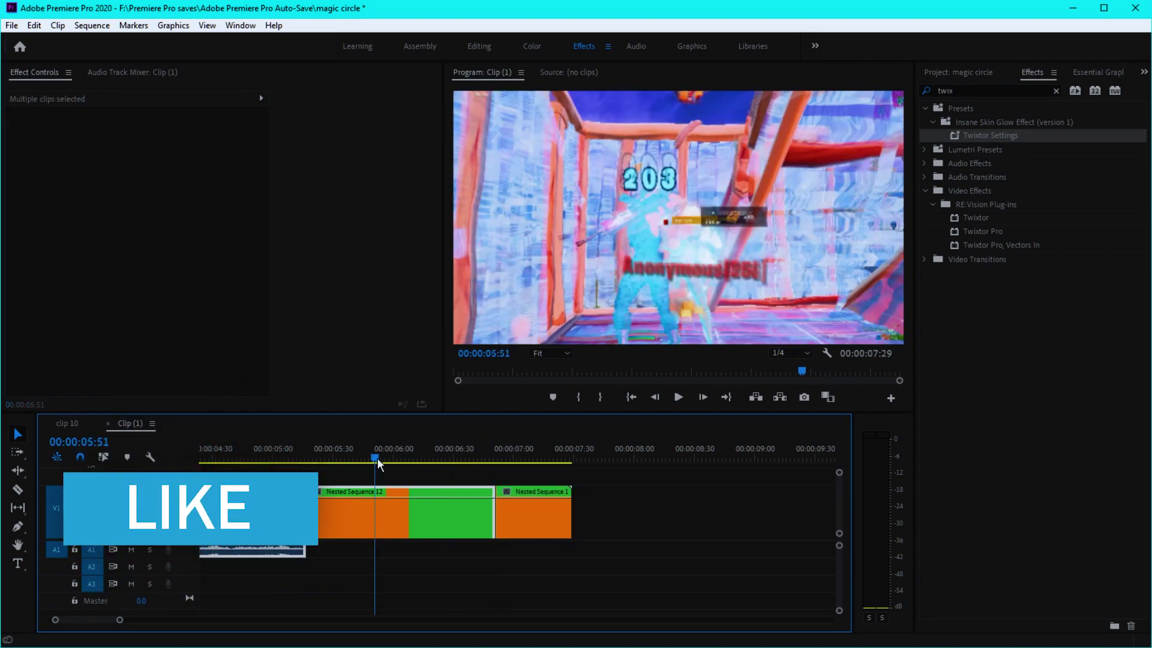
{"action": "left_click", "coordinate": [475, 513]}
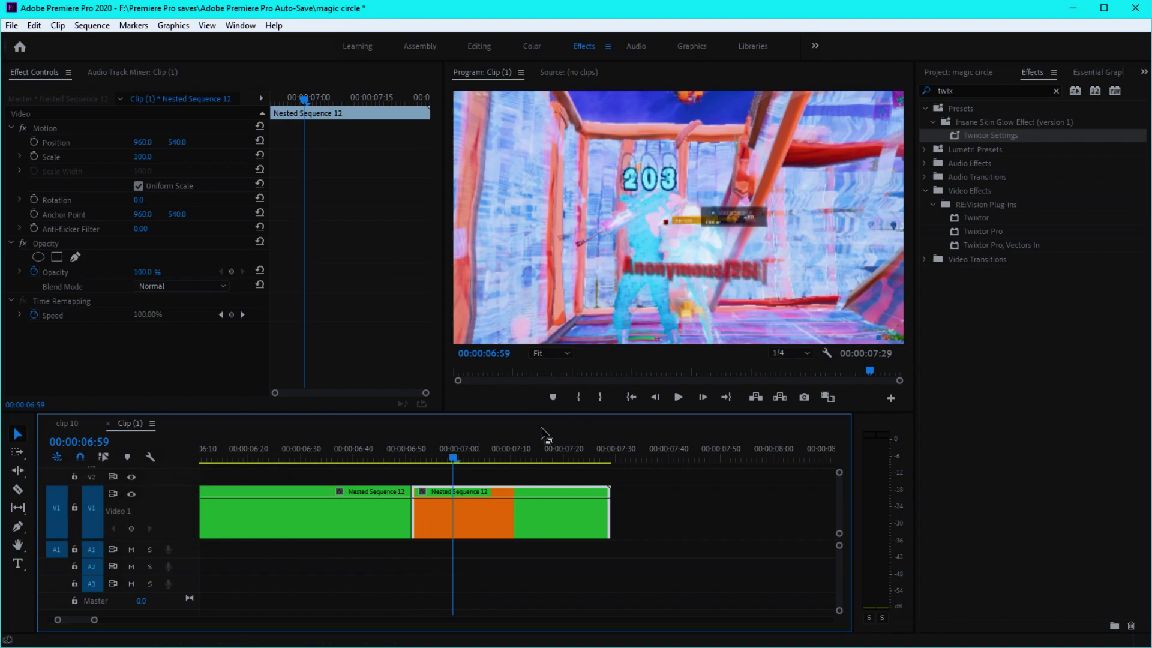
Step: Show the second nested piece's Time Remapping speed keyframes on the clip
{"action": "right_click", "coordinate": [513, 489]}
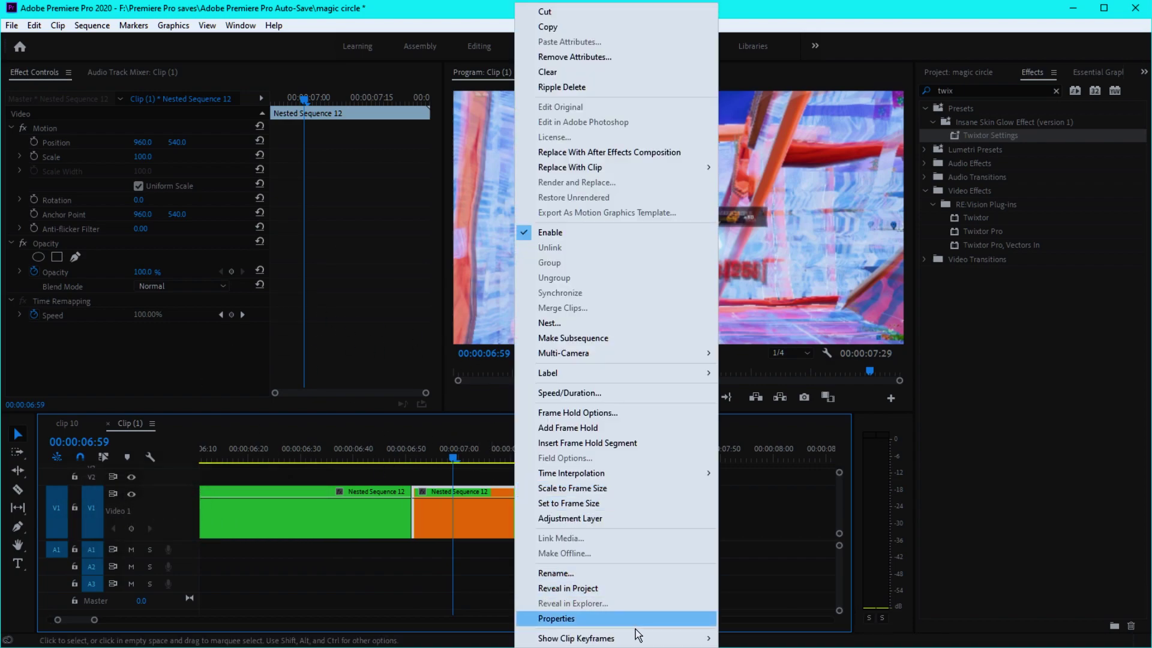
{"action": "mouse_move", "coordinate": [646, 641]}
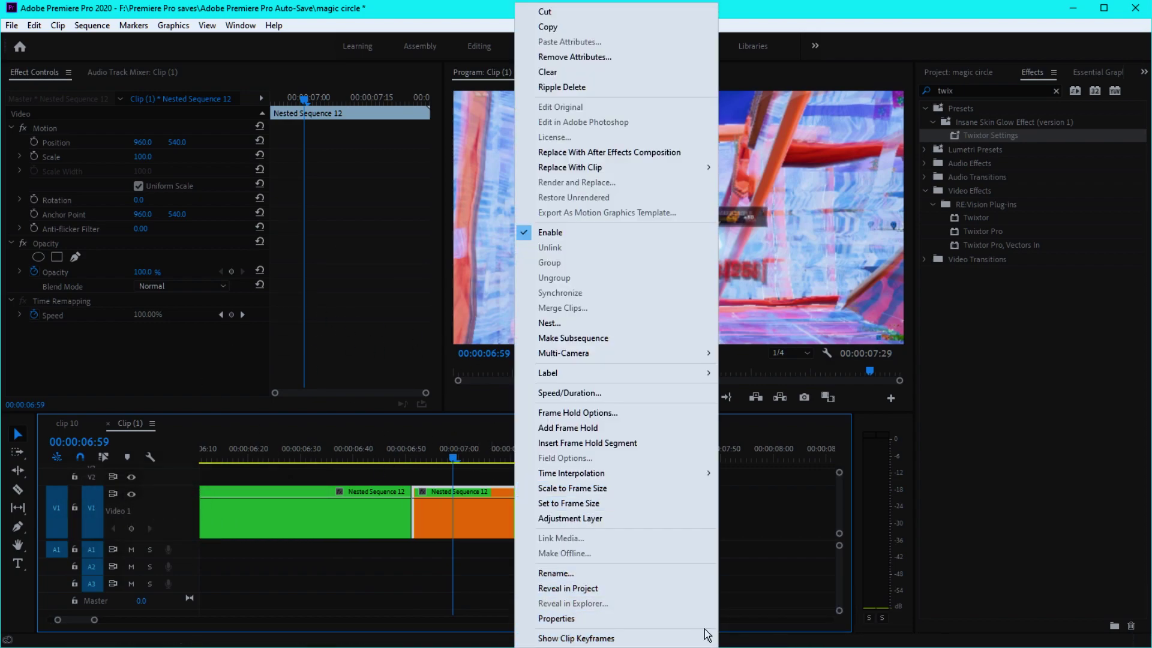
{"action": "mouse_move", "coordinate": [708, 638]}
{"action": "mouse_move", "coordinate": [824, 638]}
{"action": "left_click", "coordinate": [866, 638]}
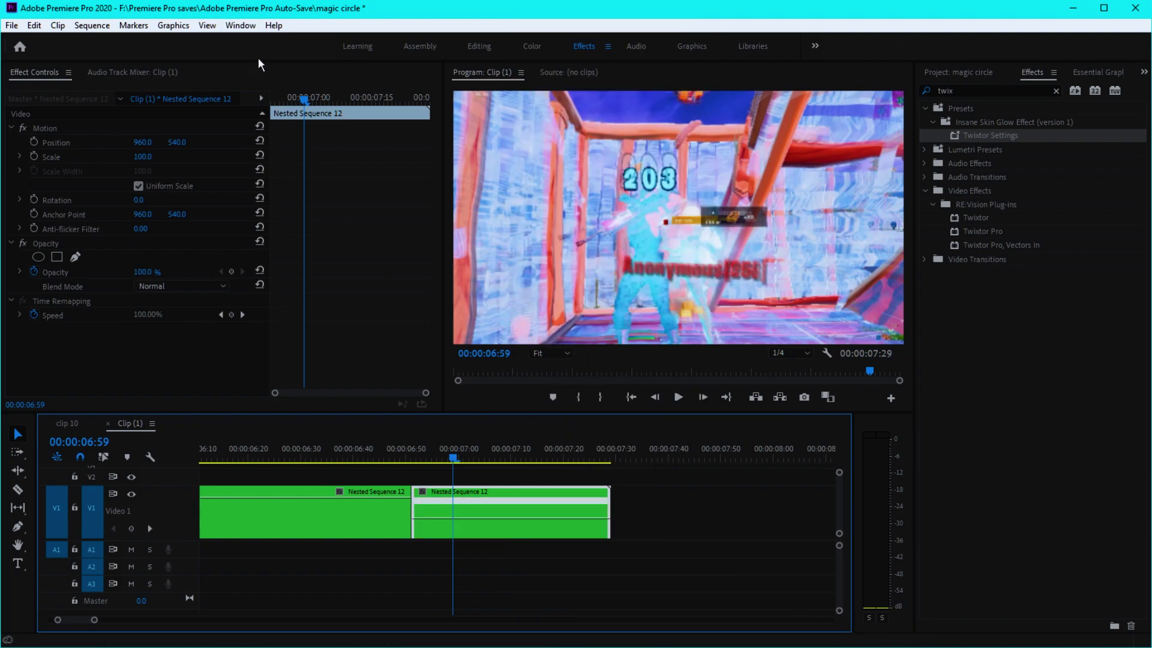
Step: Add a speed keyframe at 06:58 and drag the speed after it down to about 30%
{"action": "left_click", "coordinate": [412, 458]}
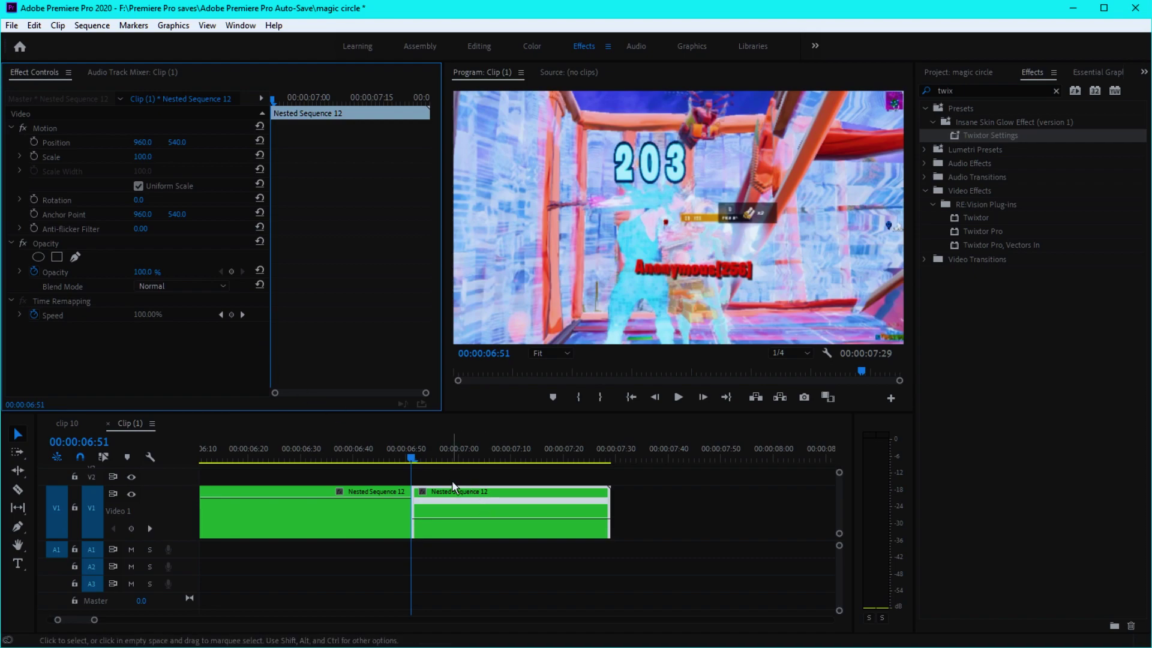
{"action": "key", "text": "shift+Right"}
{"action": "key", "text": "Right"}
{"action": "key", "text": "Right"}
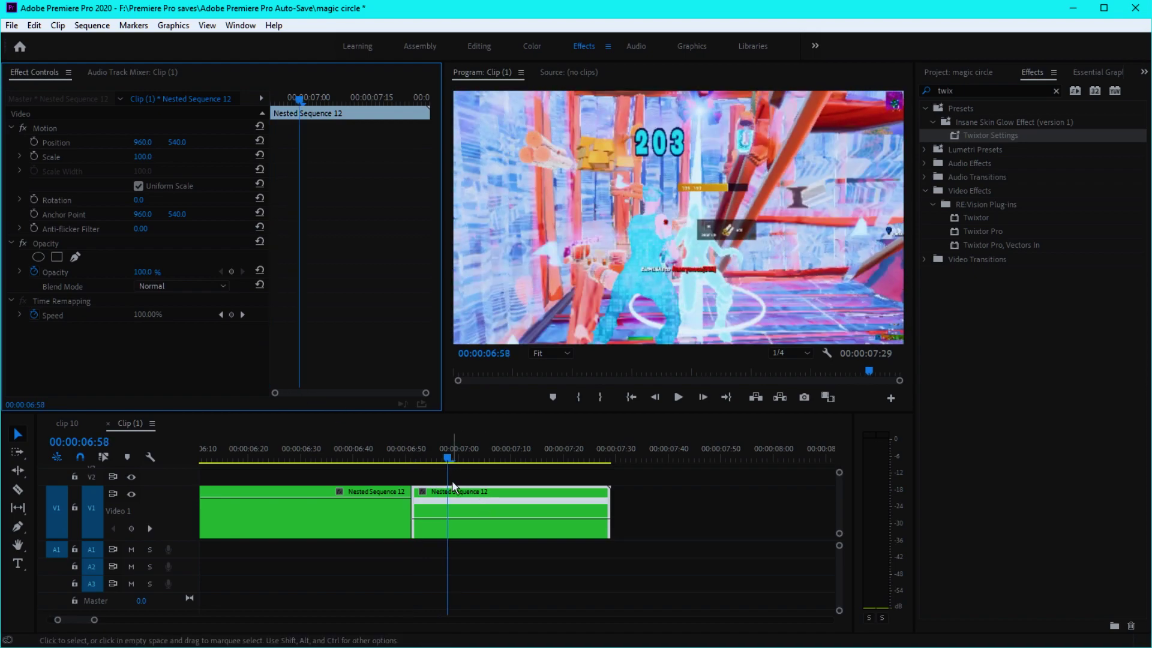
{"action": "key", "text": "Left"}
{"action": "key", "text": "Right"}
{"action": "left_click", "coordinate": [230, 314]}
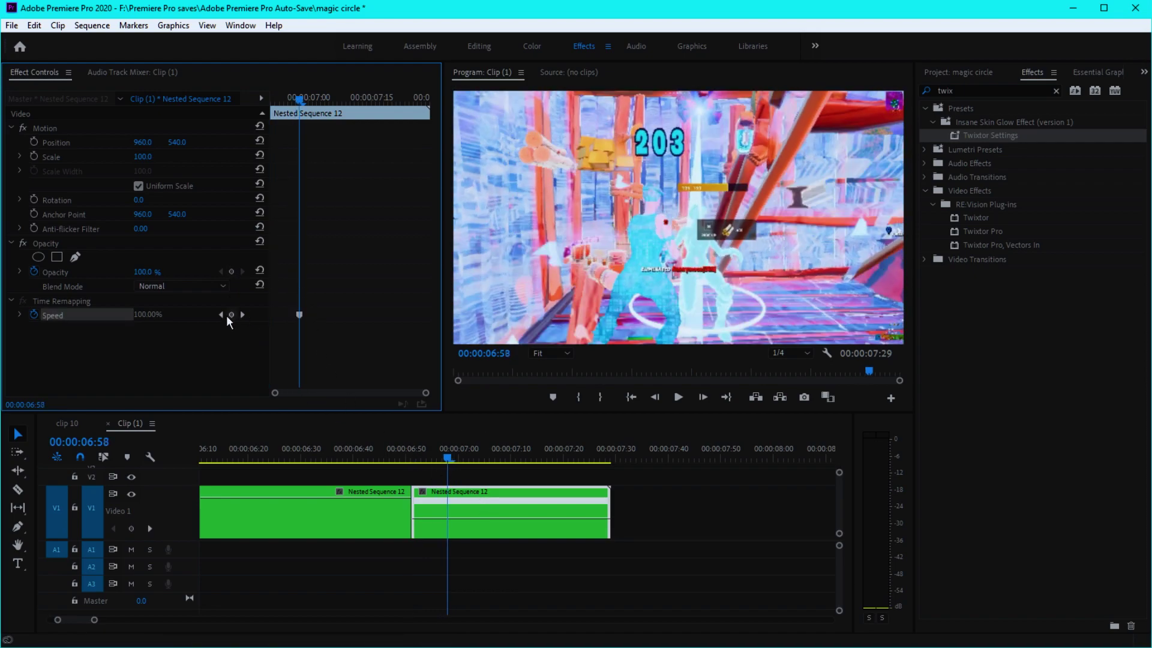
{"action": "scroll", "coordinate": [188, 515], "scroll_direction": "up", "scroll_amount": 2}
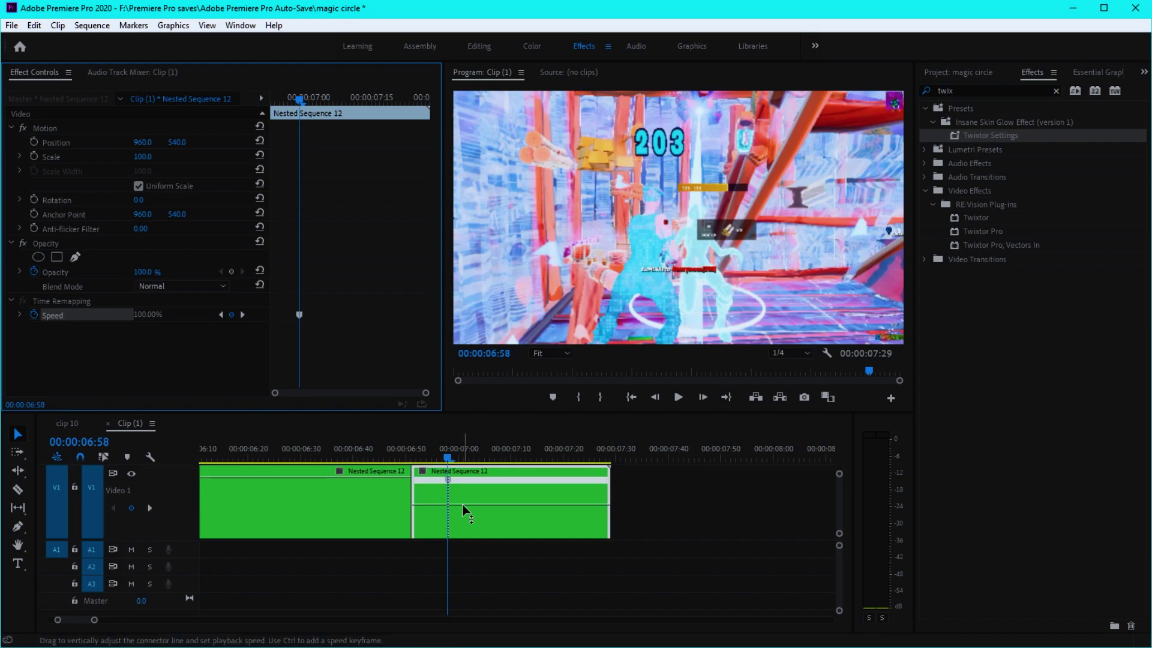
{"action": "left_click_drag", "start_coordinate": [463, 511], "coordinate": [456, 535]}
{"action": "key", "text": "minus"}
{"action": "key", "text": "minus"}
{"action": "key", "text": "minus"}
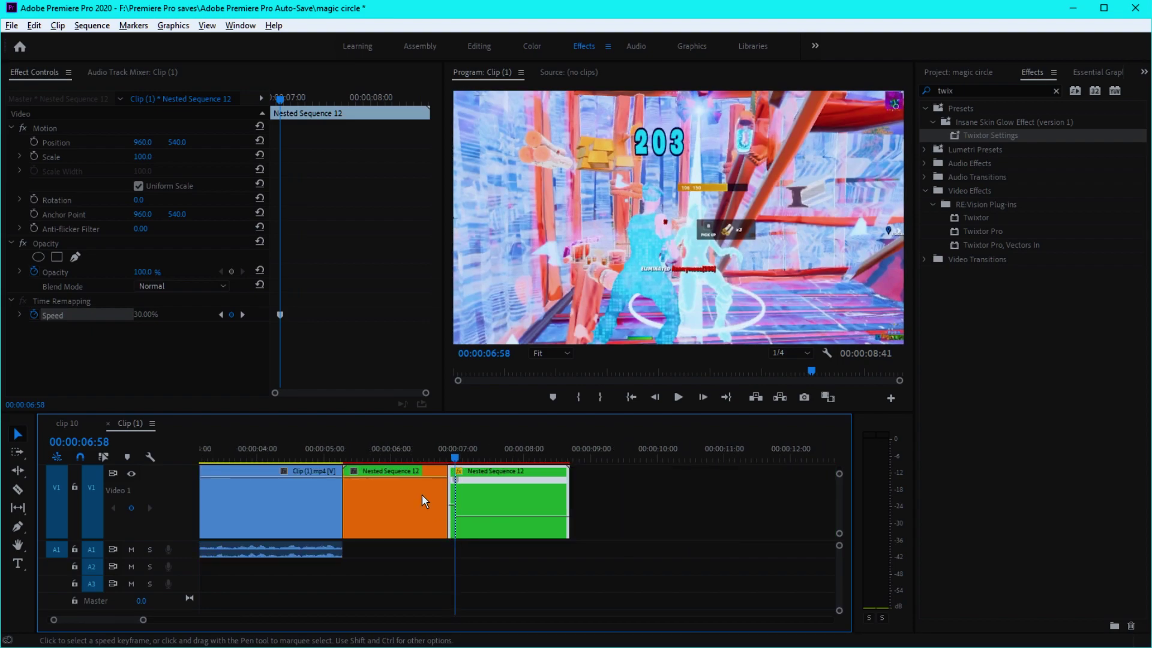
Step: Preview the slow motion from 06:15, select Nested Sequence 12, and show the magic circle Project bin
{"action": "left_click", "coordinate": [408, 456]}
{"action": "left_click", "coordinate": [485, 576]}
{"action": "scroll", "coordinate": [180, 507], "scroll_direction": "up", "scroll_amount": 2}
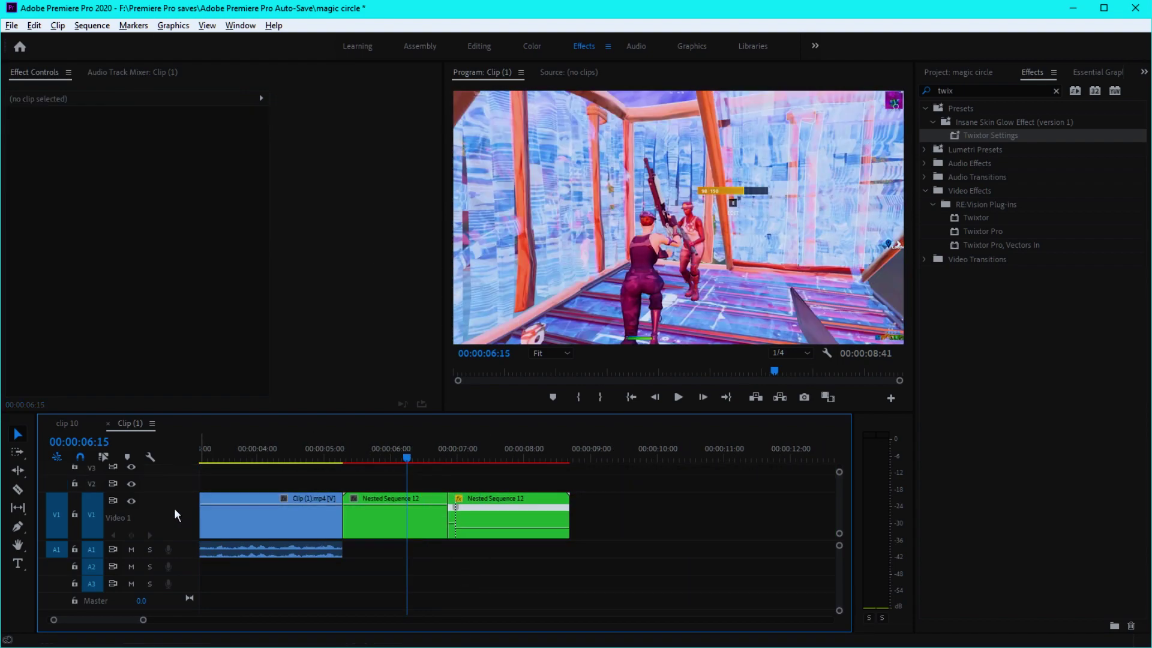
{"action": "key", "text": "space"}
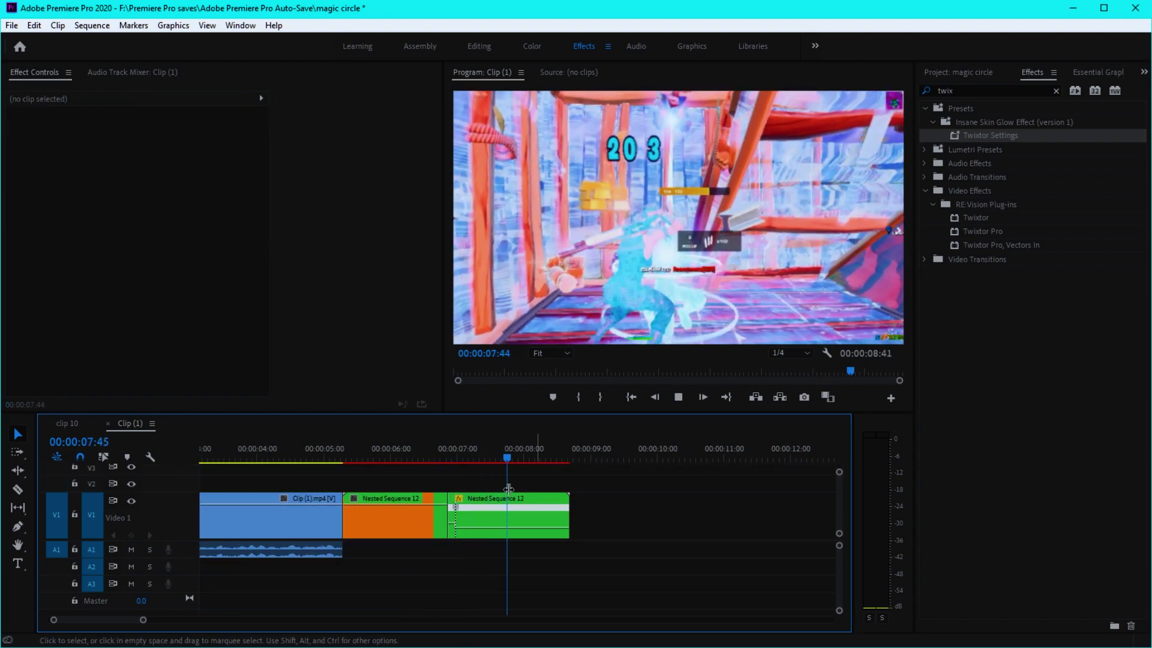
{"action": "left_click_drag", "start_coordinate": [426, 458], "coordinate": [388, 459]}
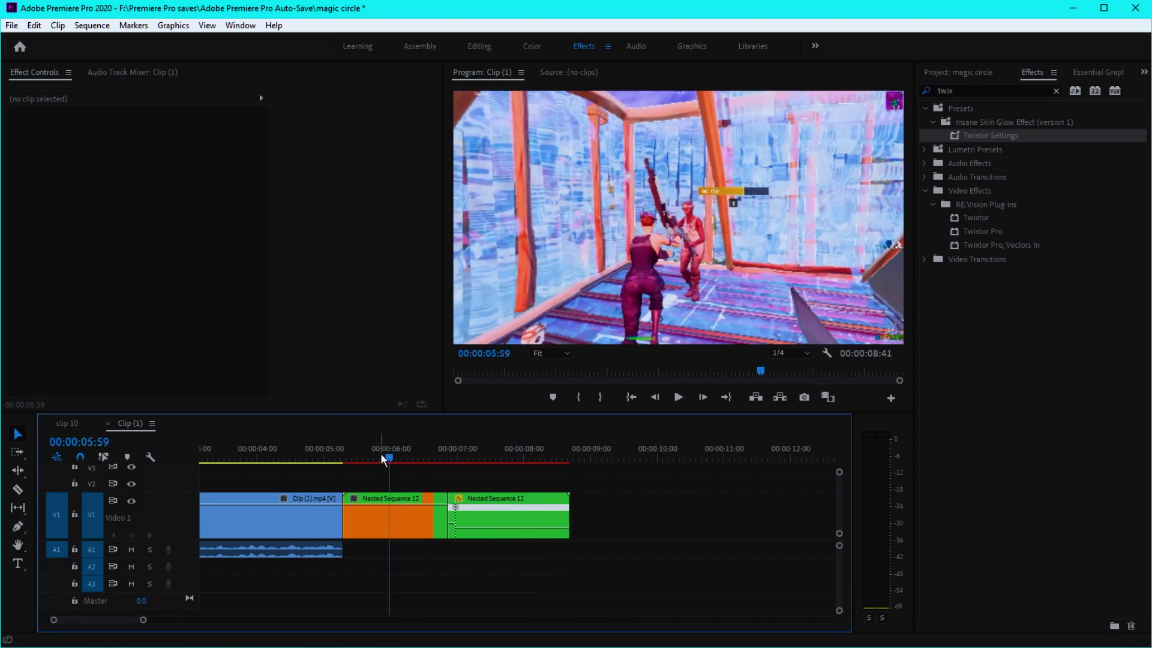
{"action": "left_click", "coordinate": [398, 514]}
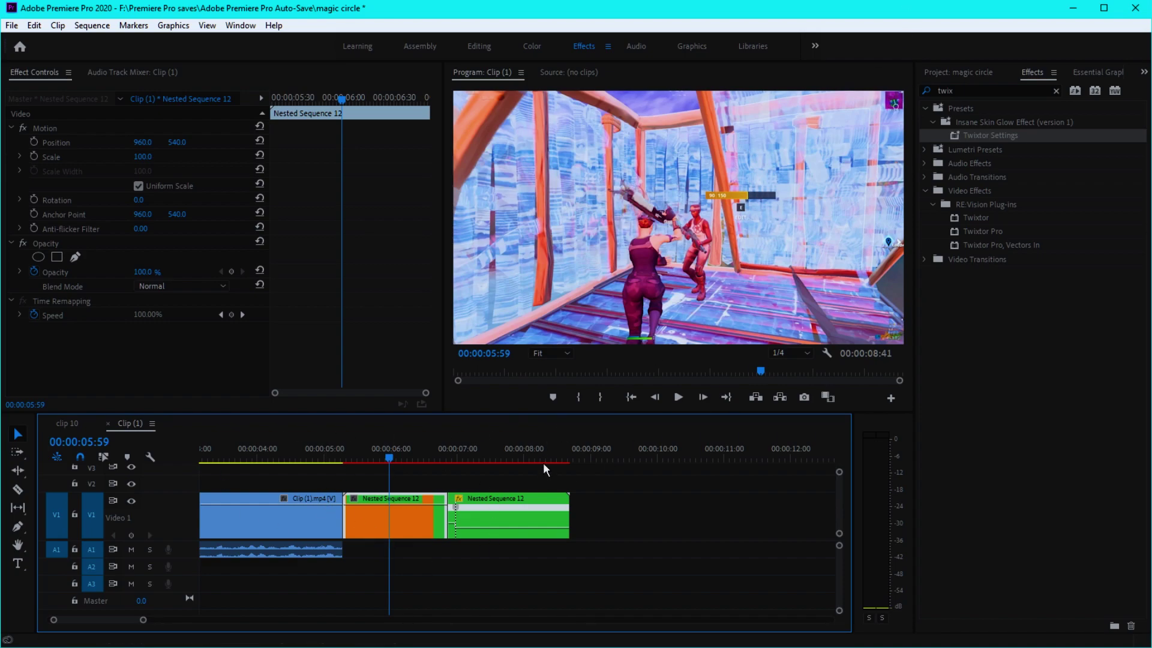
{"action": "left_click", "coordinate": [953, 77]}
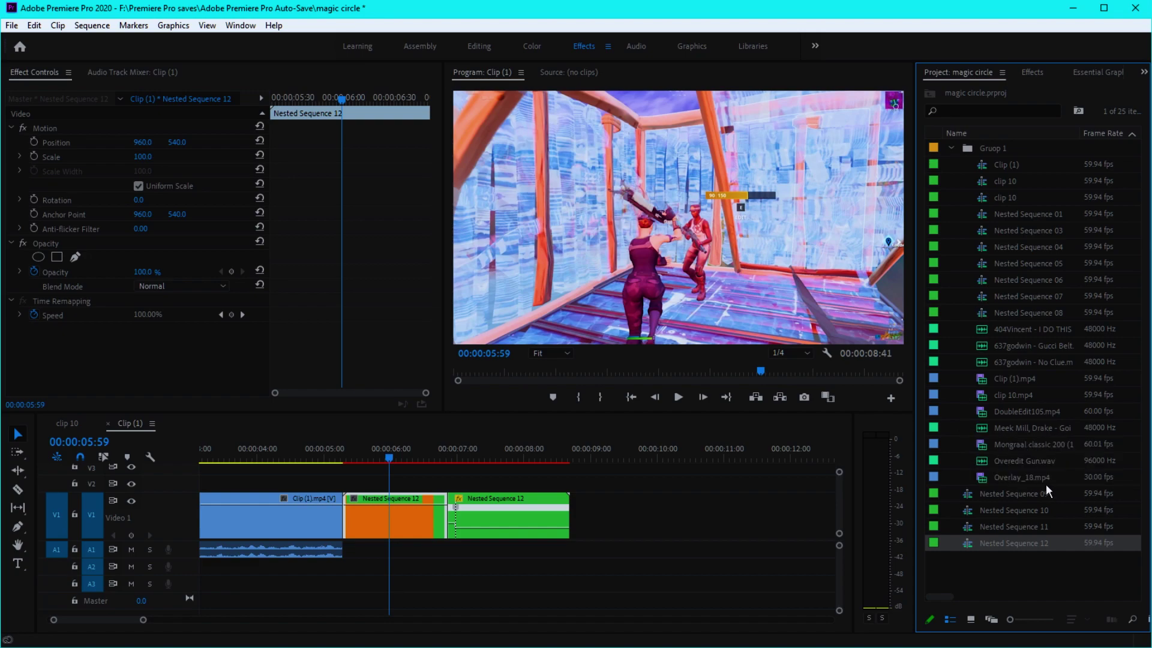
Step: Place Overlay_18.mp4 on V2, delete its audio, and trim it at 07:00 by deleting the tail
{"action": "left_click_drag", "start_coordinate": [1039, 479], "coordinate": [355, 476]}
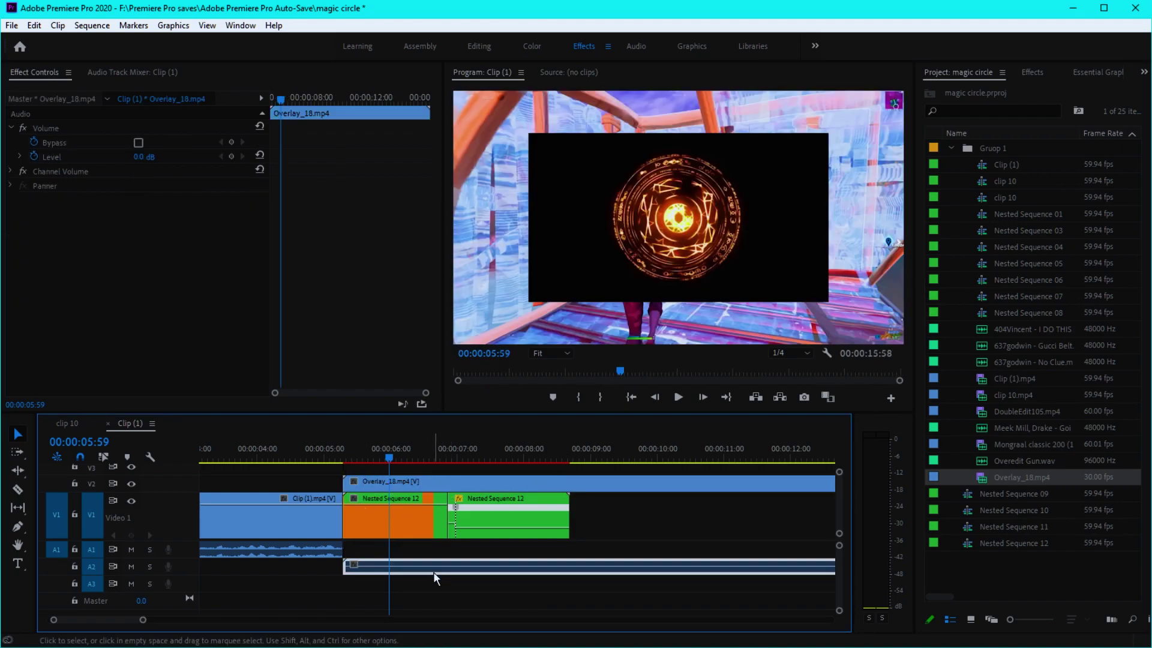
{"action": "key", "text": "Delete"}
{"action": "key", "text": "c"}
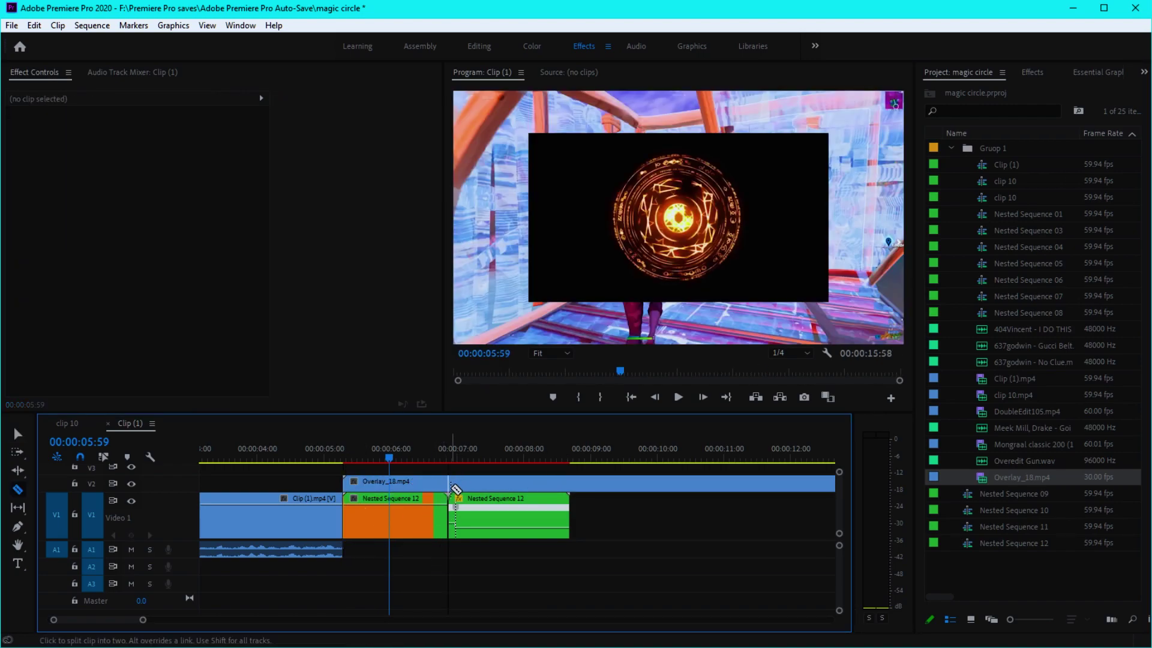
{"action": "left_click", "coordinate": [450, 483]}
{"action": "key", "text": "v"}
{"action": "left_click", "coordinate": [463, 488]}
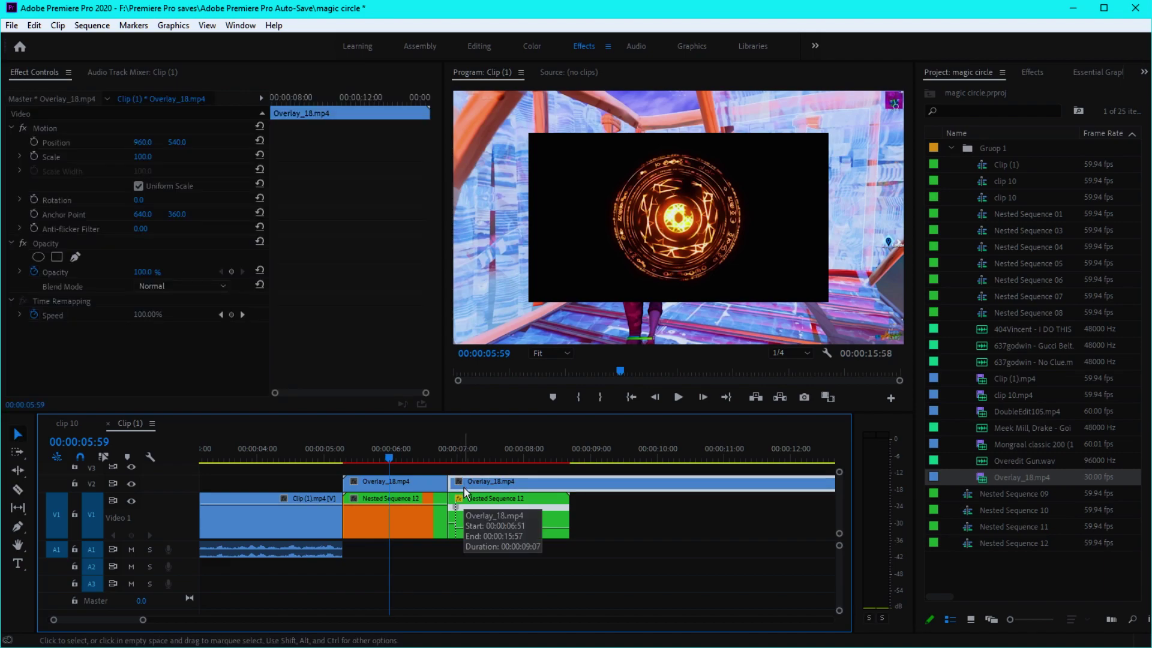
{"action": "key", "text": "Delete"}
Step: Nest the overlay as Nested Sequence 13 and set its blend mode to Screen
{"action": "right_click", "coordinate": [388, 485]}
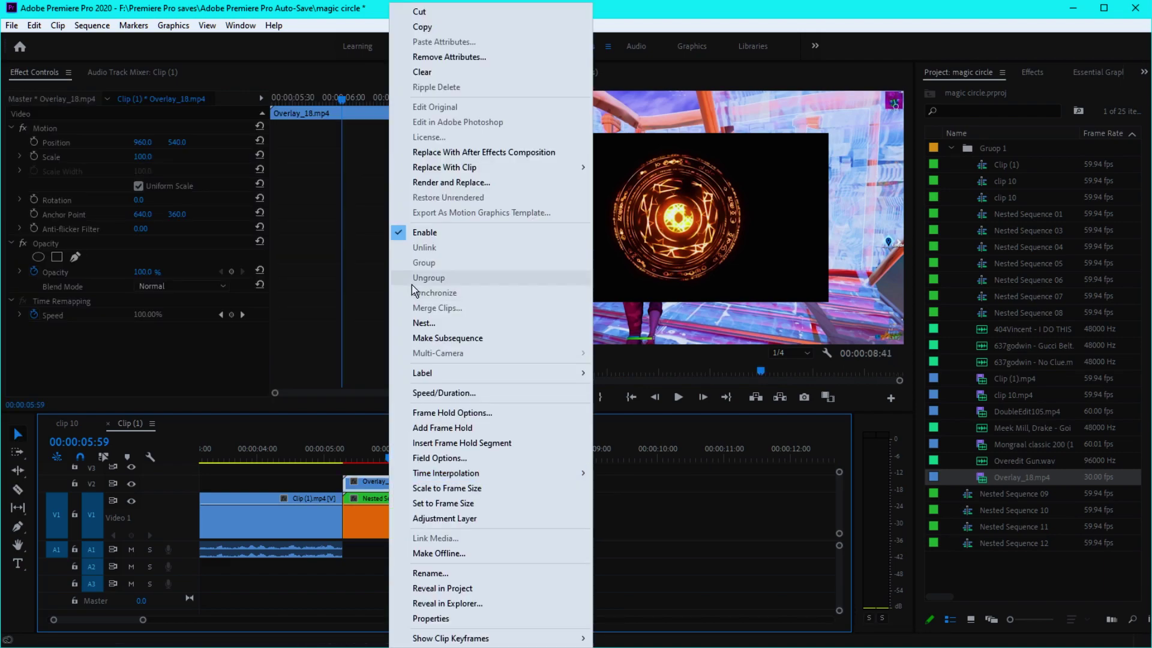
{"action": "left_click", "coordinate": [420, 323]}
{"action": "left_click", "coordinate": [532, 333]}
{"action": "left_click", "coordinate": [169, 286]}
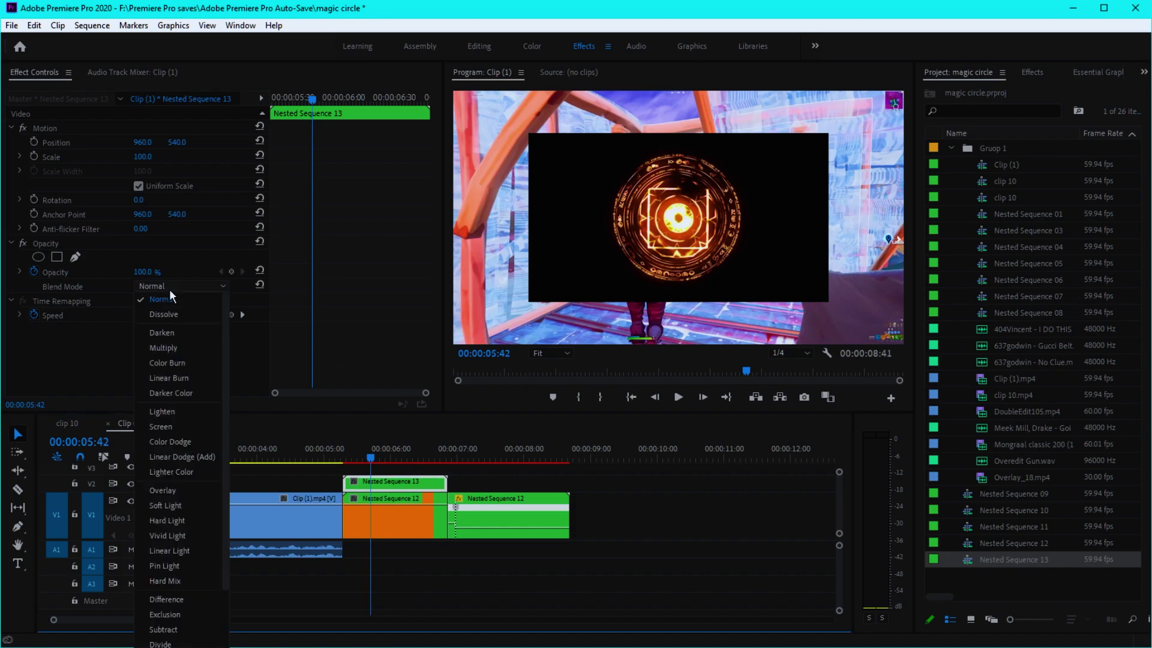
{"action": "left_click", "coordinate": [161, 427]}
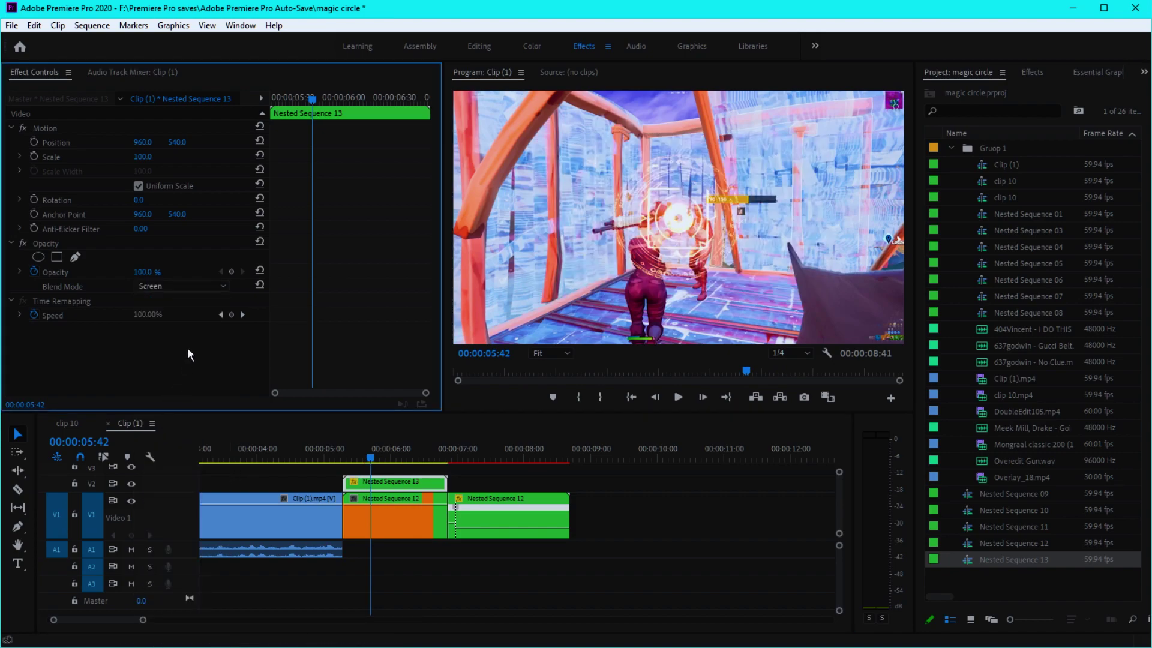
Step: Apply the Transform effect to the Nested Sequence 13 overlay
{"action": "left_click", "coordinate": [1024, 70]}
{"action": "double_click", "coordinate": [972, 89]}
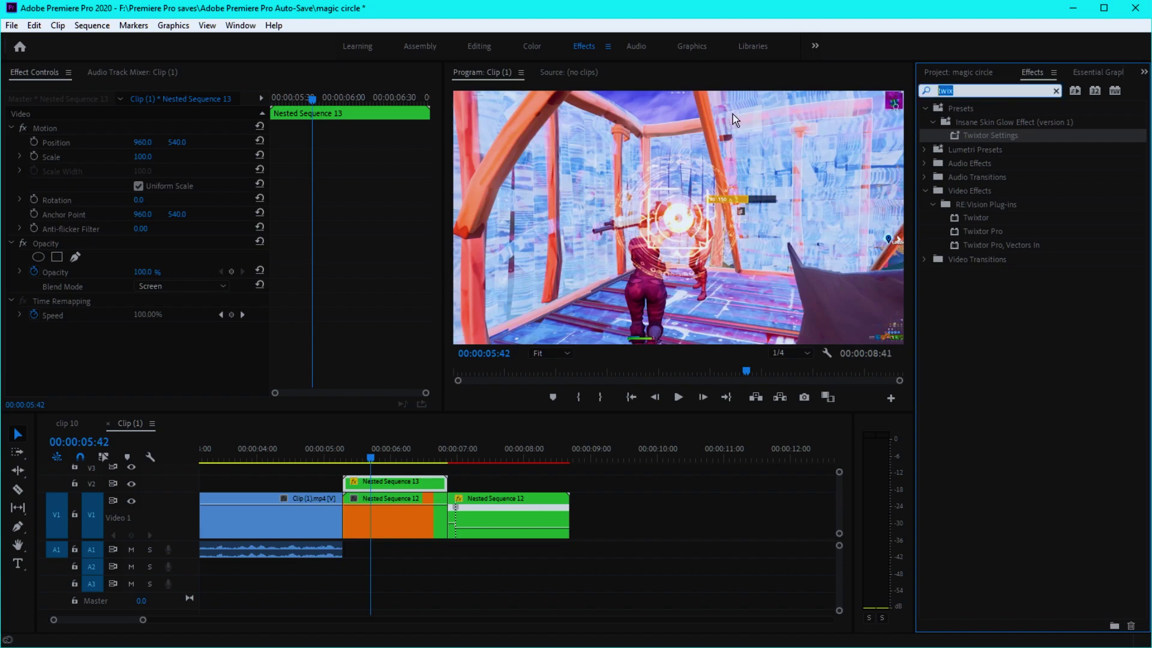
{"action": "type", "text": "transfo"}
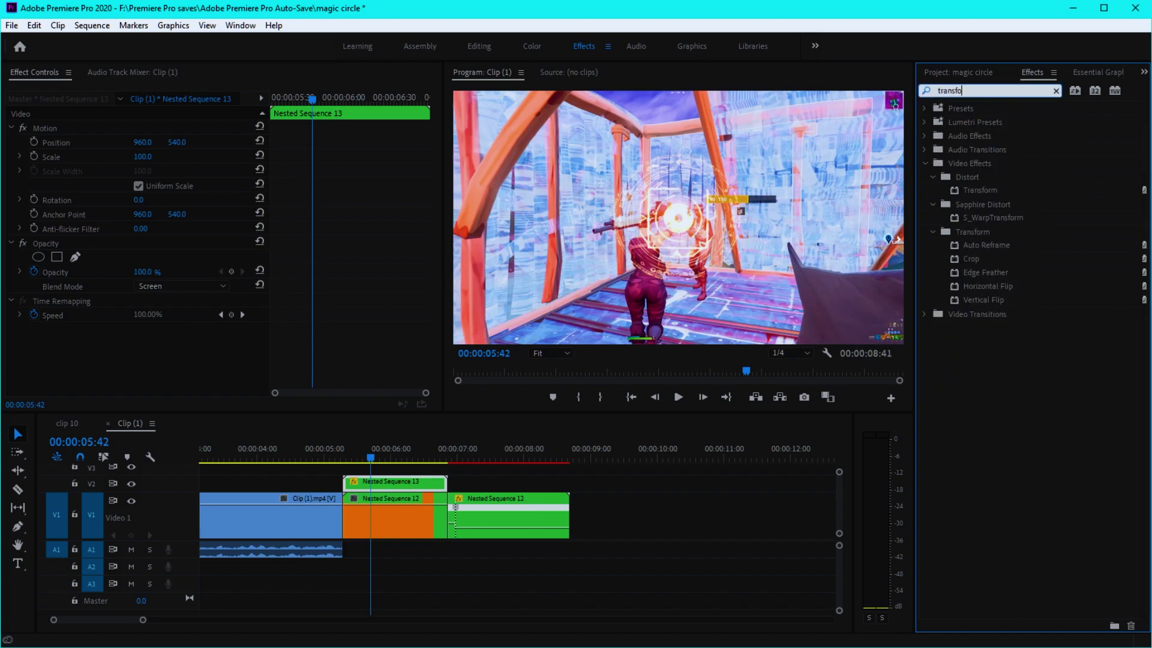
{"action": "left_click_drag", "start_coordinate": [980, 190], "coordinate": [390, 483]}
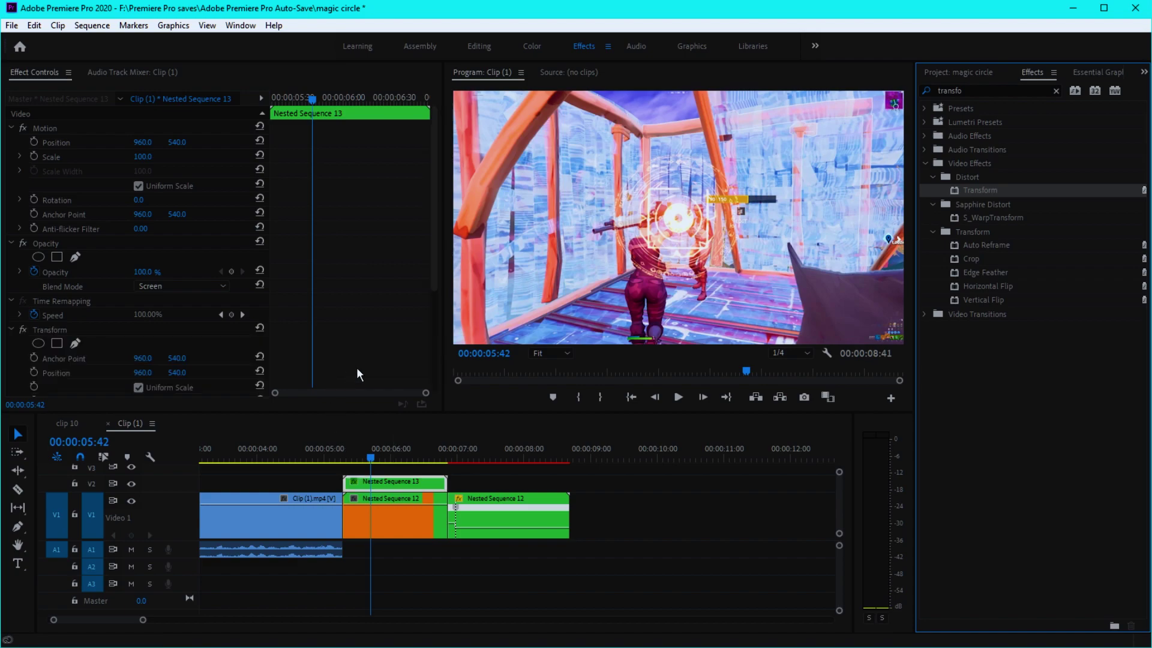
{"action": "scroll", "coordinate": [311, 240], "scroll_direction": "down", "scroll_amount": 5}
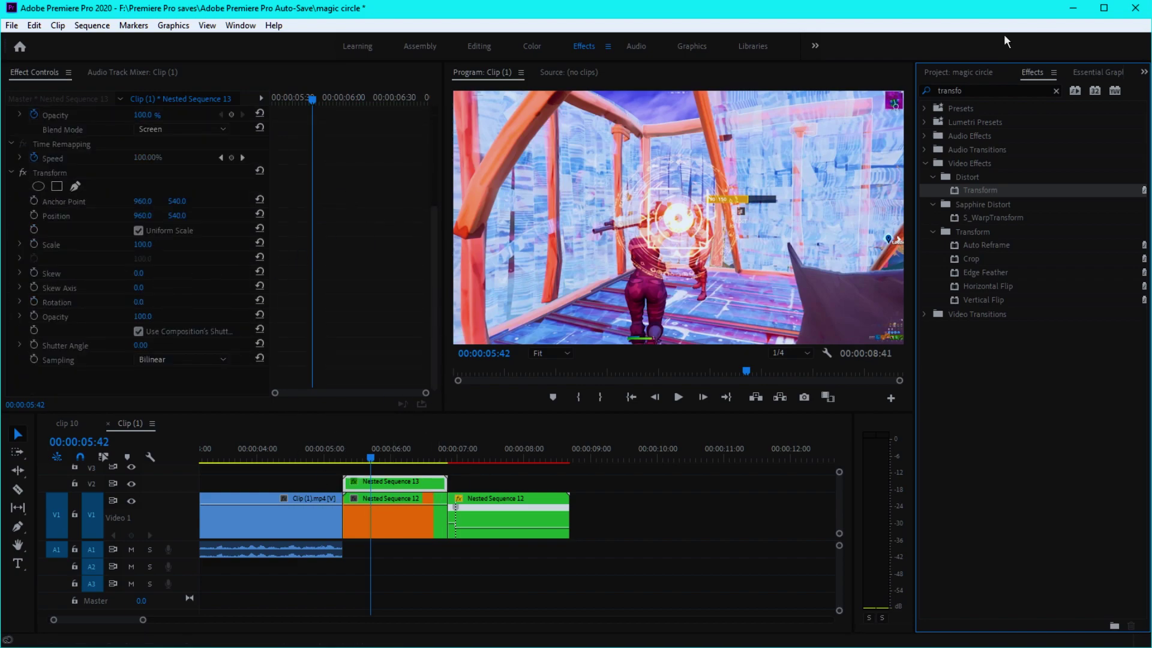
Step: Search 'magic cir' and apply the 'before nest' preset to Nested Sequence 12
{"action": "left_click", "coordinate": [981, 93]}
{"action": "type", "text": "m"}
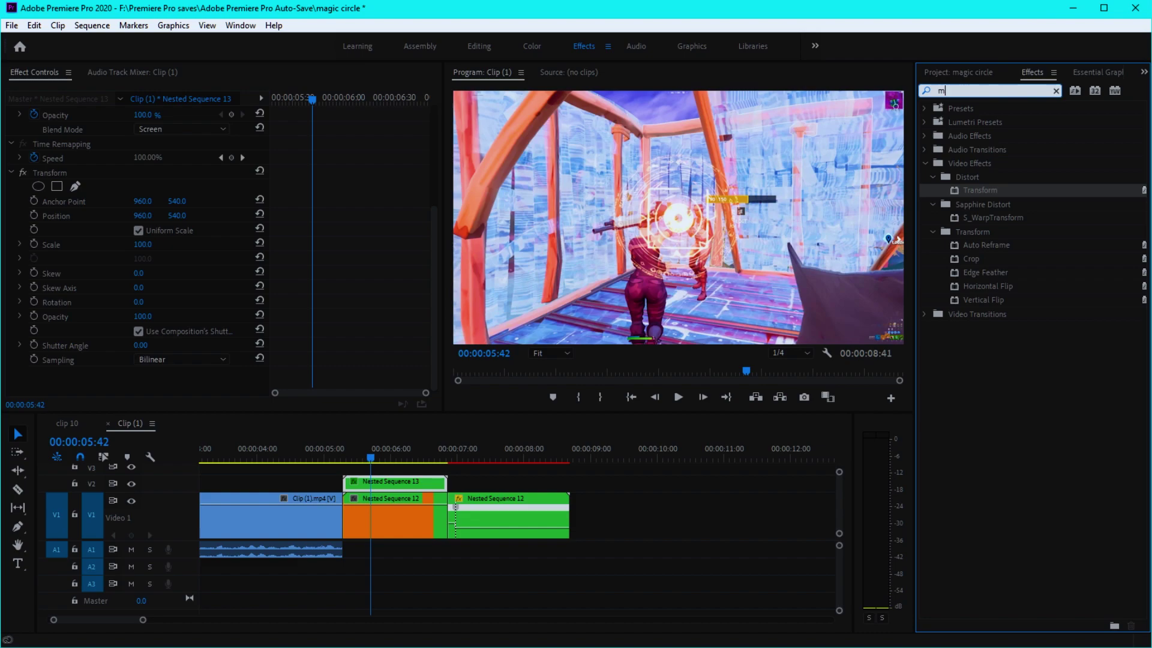
{"action": "type", "text": "agic"}
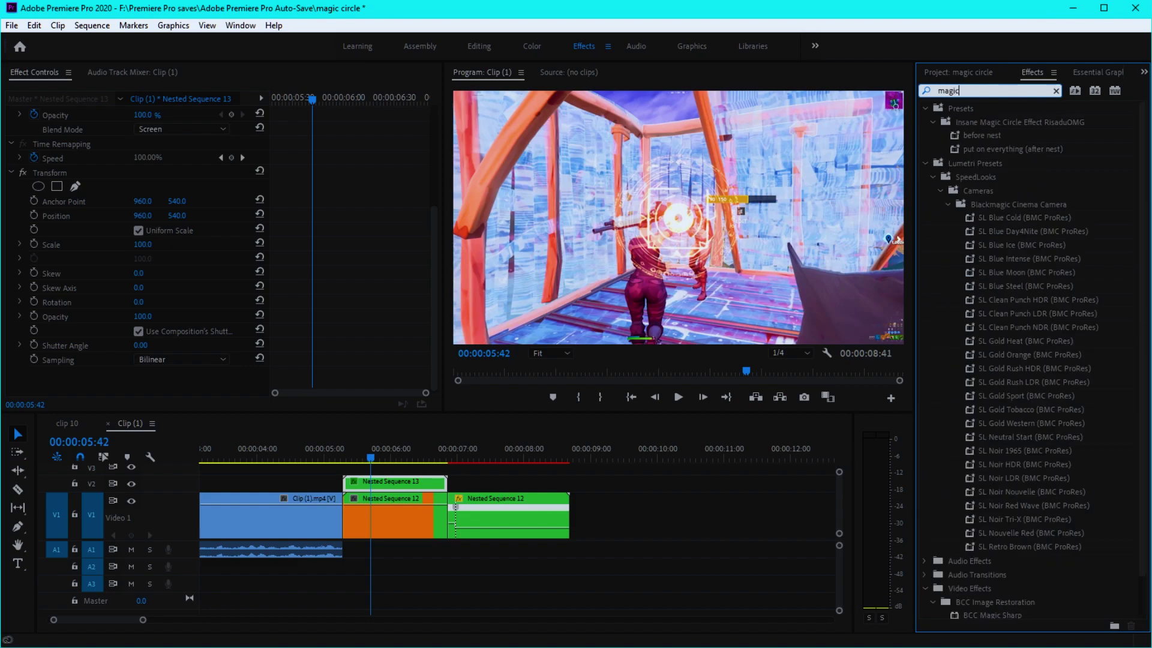
{"action": "type", "text": " cir"}
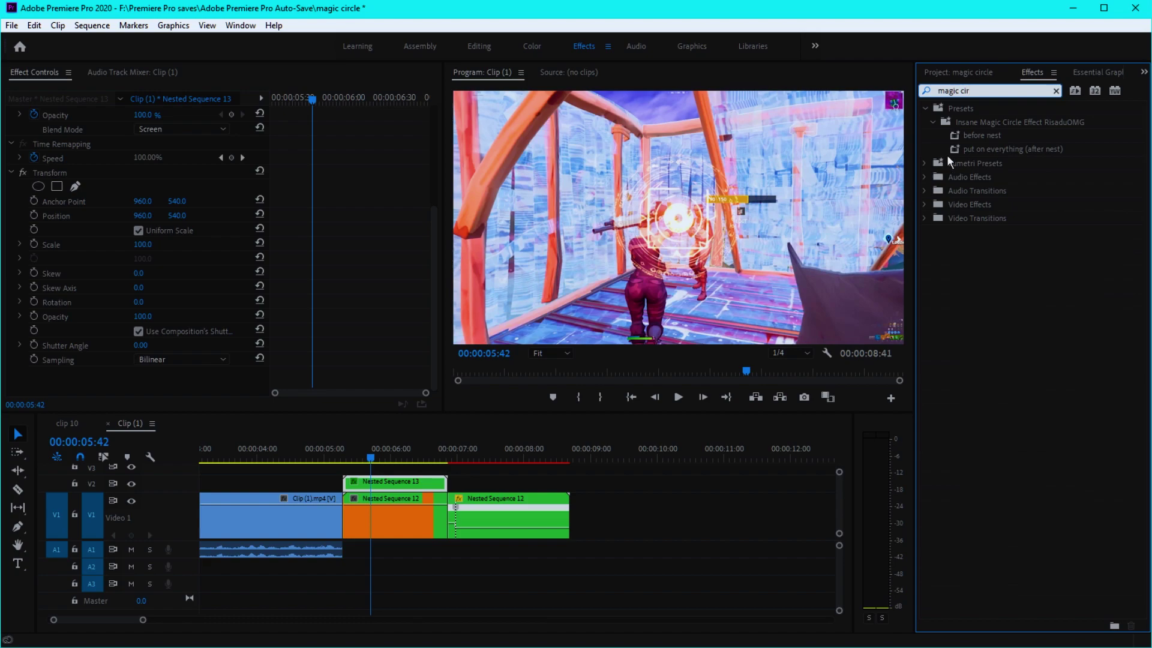
{"action": "left_click_drag", "start_coordinate": [1006, 140], "coordinate": [374, 522]}
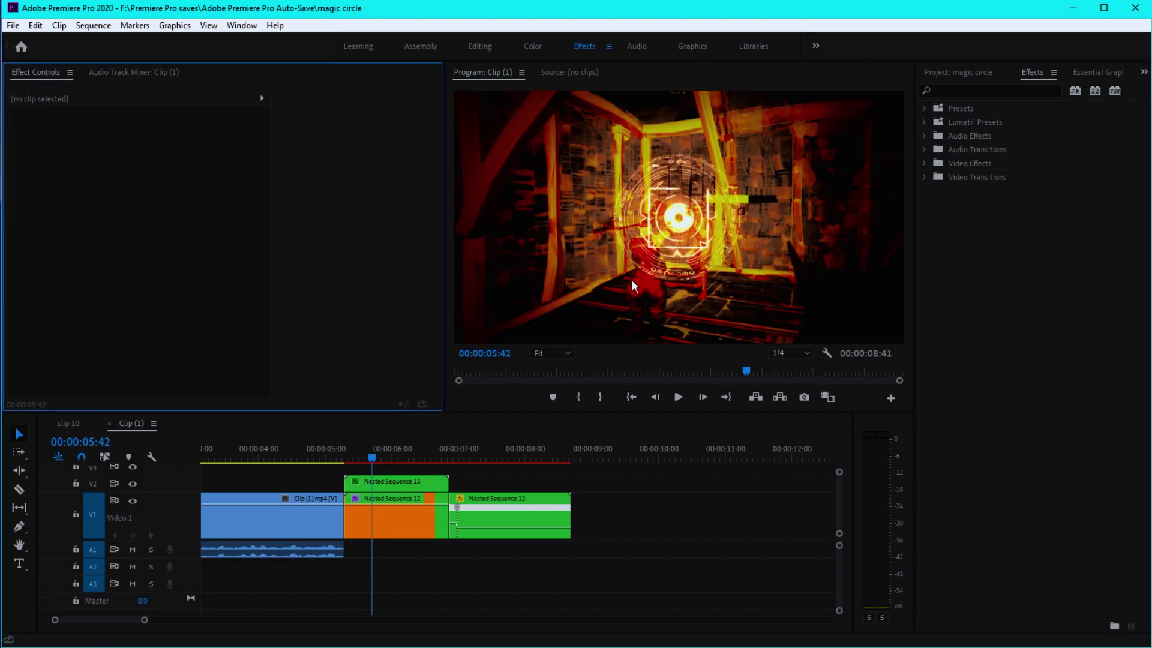
Step: Set the Nested Sequence 13 overlay's Transform Scale to 70 and Skew to 2
{"action": "left_click", "coordinate": [403, 484]}
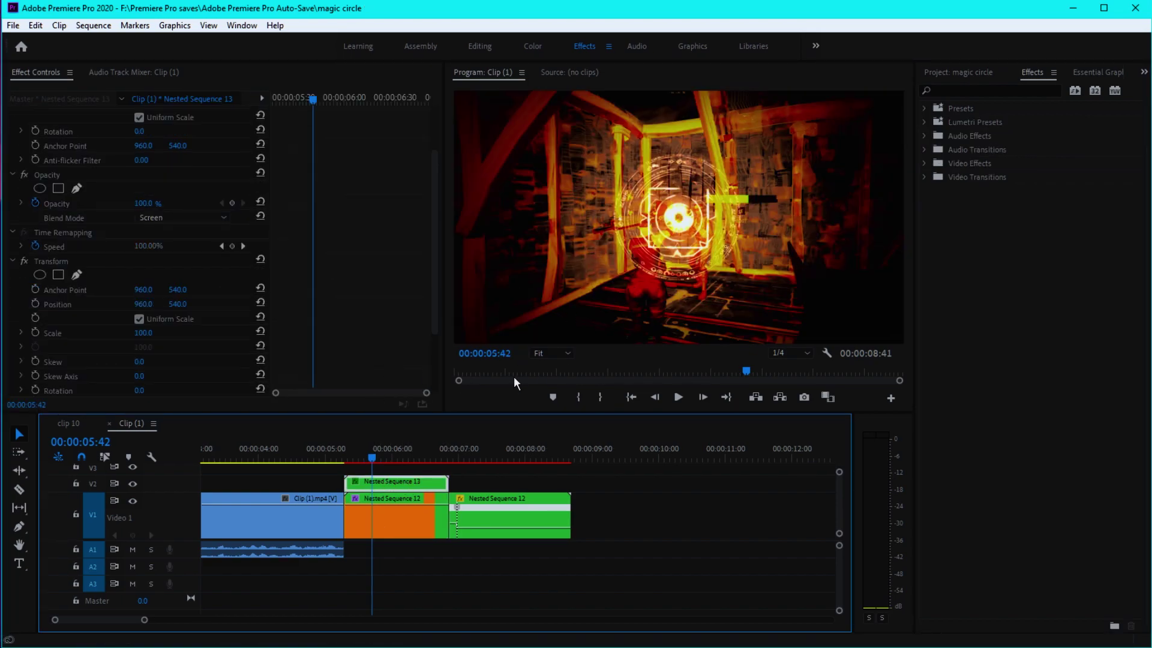
{"action": "scroll", "coordinate": [318, 288], "scroll_direction": "down", "scroll_amount": 3}
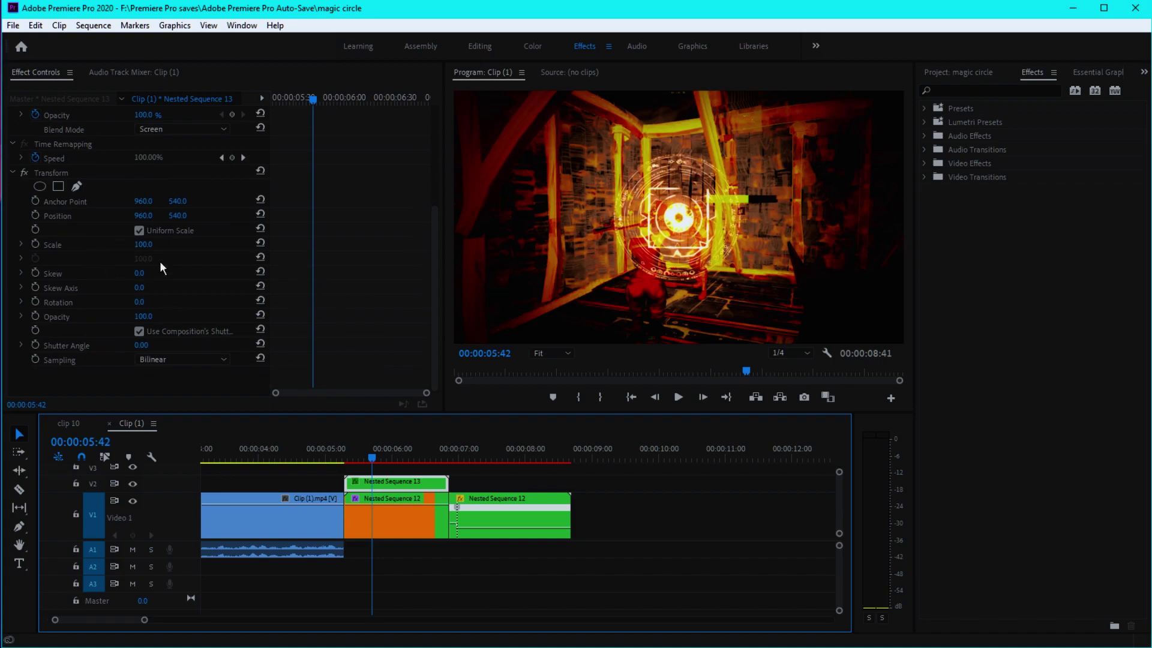
{"action": "left_click", "coordinate": [143, 244]}
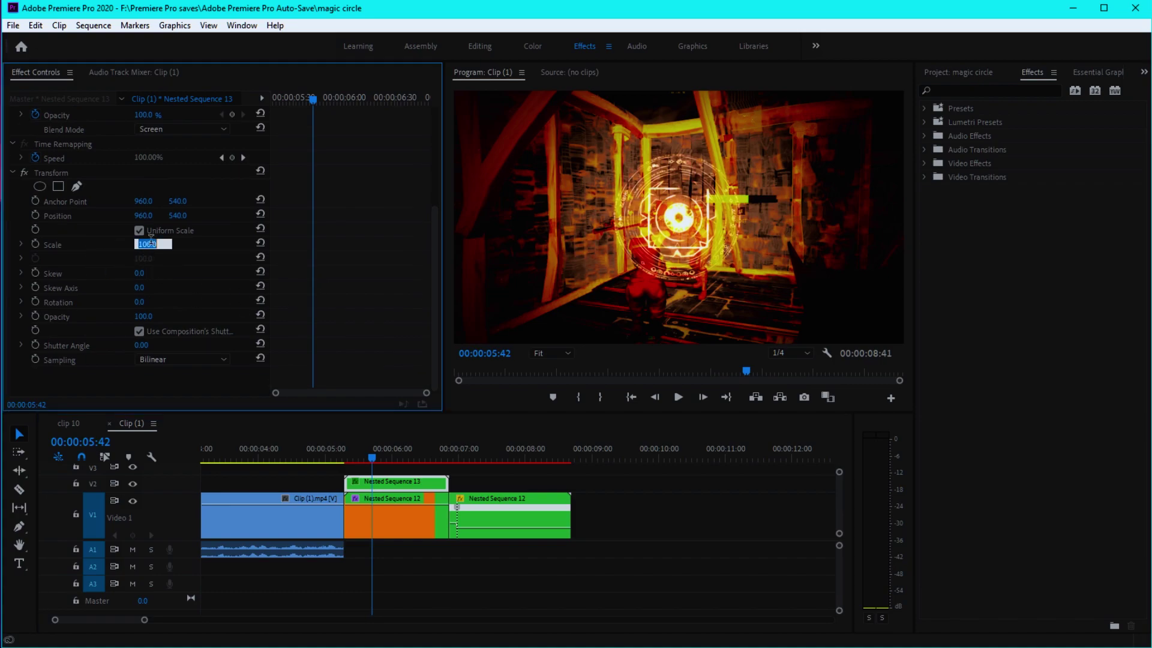
{"action": "type", "text": "70"}
{"action": "key", "text": "Return"}
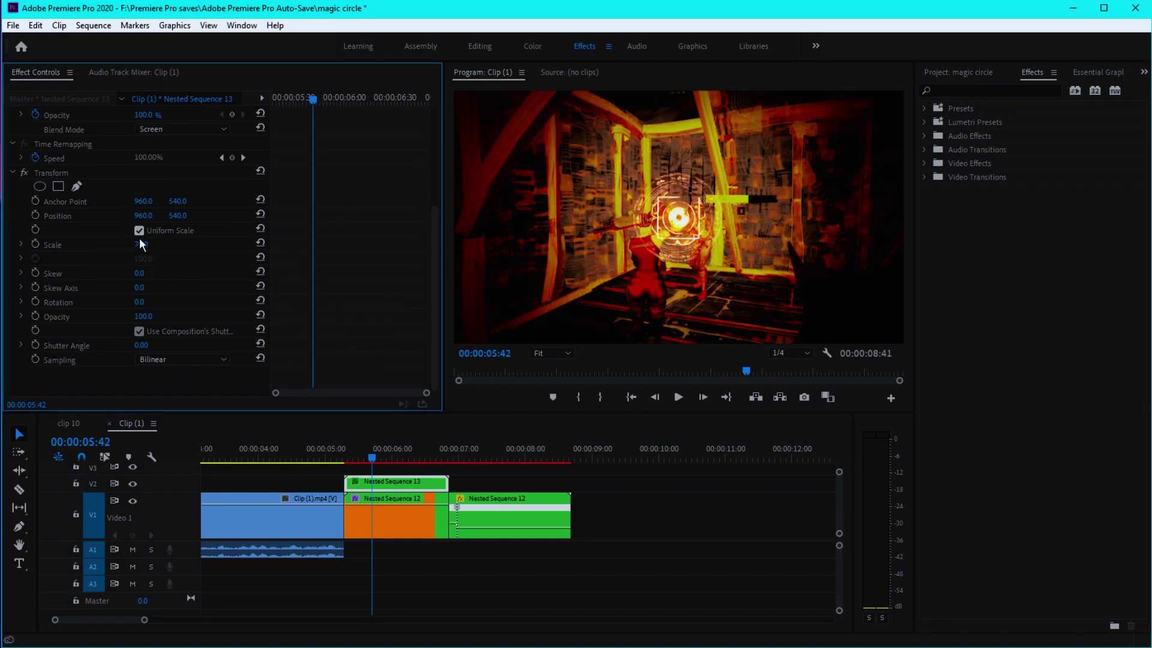
{"action": "left_click", "coordinate": [141, 273]}
{"action": "type", "text": "2"}
{"action": "key", "text": "Return"}
Step: Reposition the magic circle overlay to 809, 686
{"action": "mouse_move", "coordinate": [145, 216]}
{"action": "left_mouse_down"}
{"action": "mouse_move", "coordinate": [105, 216]}
{"action": "mouse_move", "coordinate": [226, 216]}
{"action": "mouse_move", "coordinate": [142, 216]}
{"action": "left_mouse_up"}
{"action": "left_click_drag", "start_coordinate": [693, 211], "coordinate": [694, 211]}
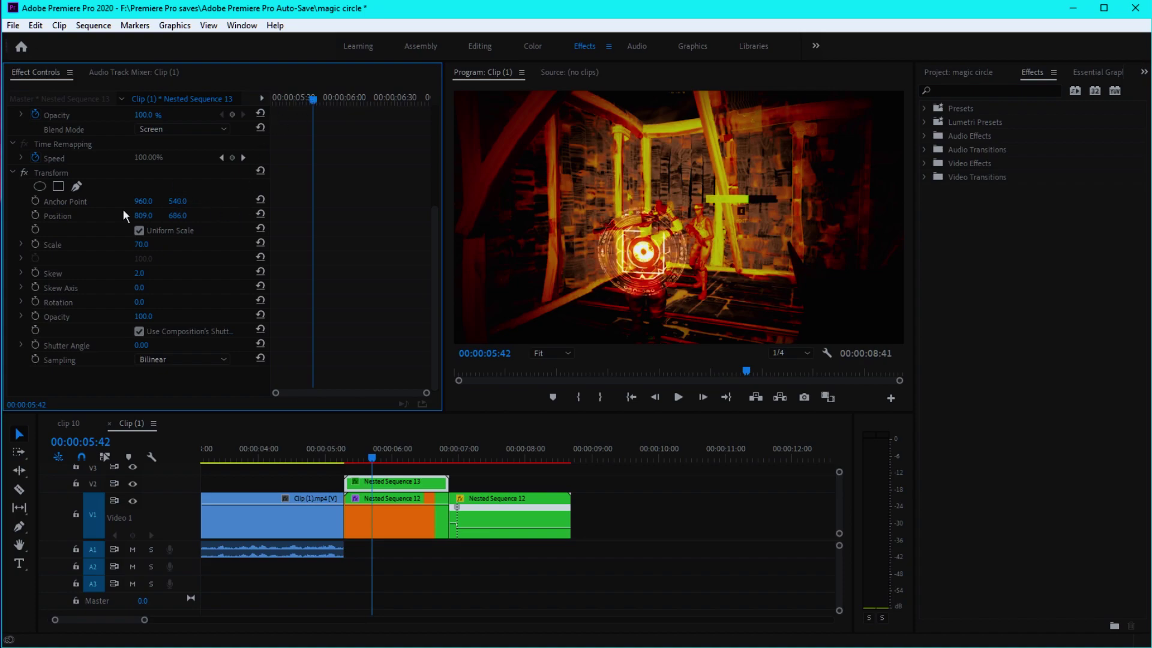
{"action": "scroll", "coordinate": [346, 237], "scroll_direction": "up", "scroll_amount": 1}
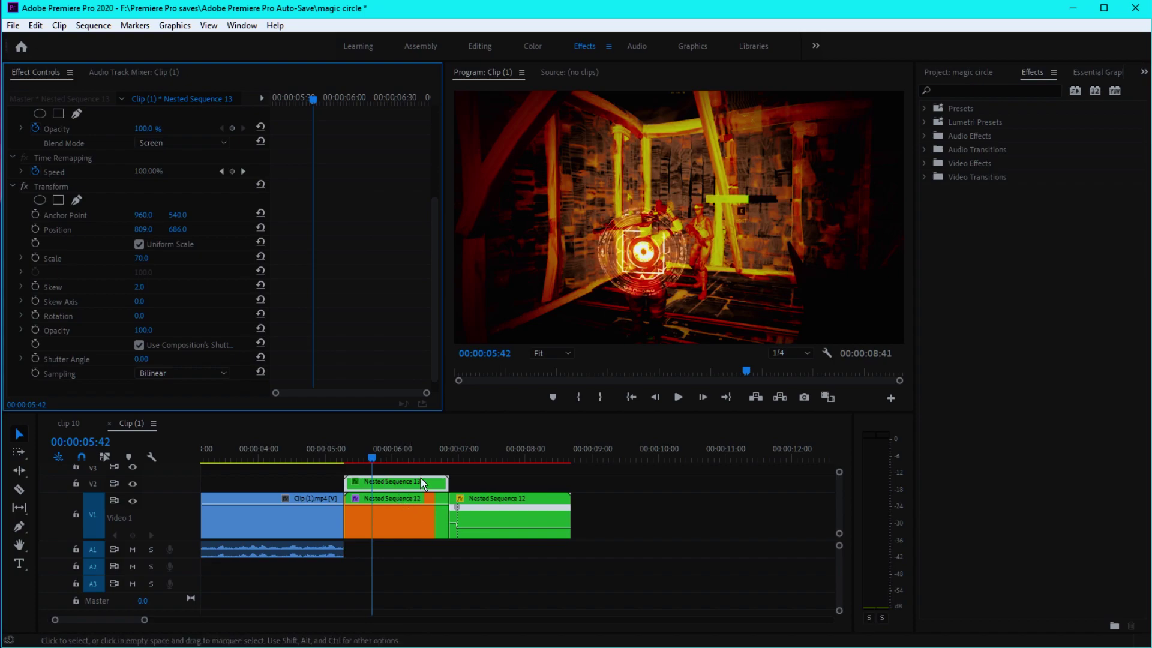
Step: Add default Cross Dissolves to both overlay ends and shorten the opening one to end at 05:32
{"action": "scroll", "coordinate": [374, 496], "scroll_direction": "up", "scroll_amount": 2}
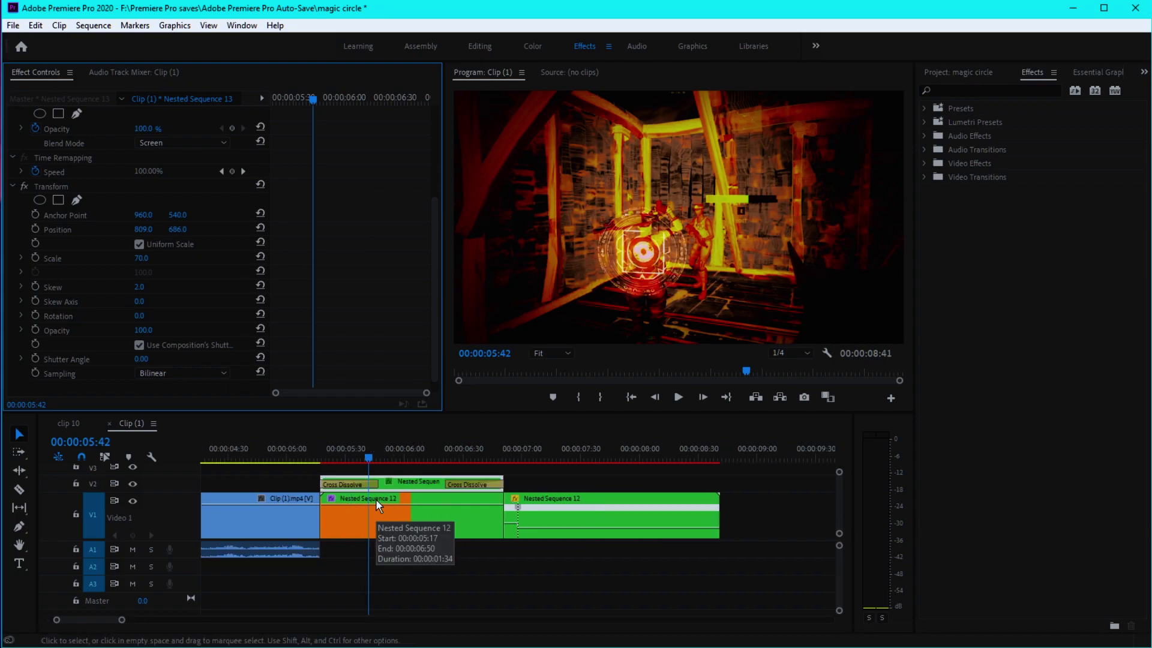
{"action": "key", "text": "ctrl+d"}
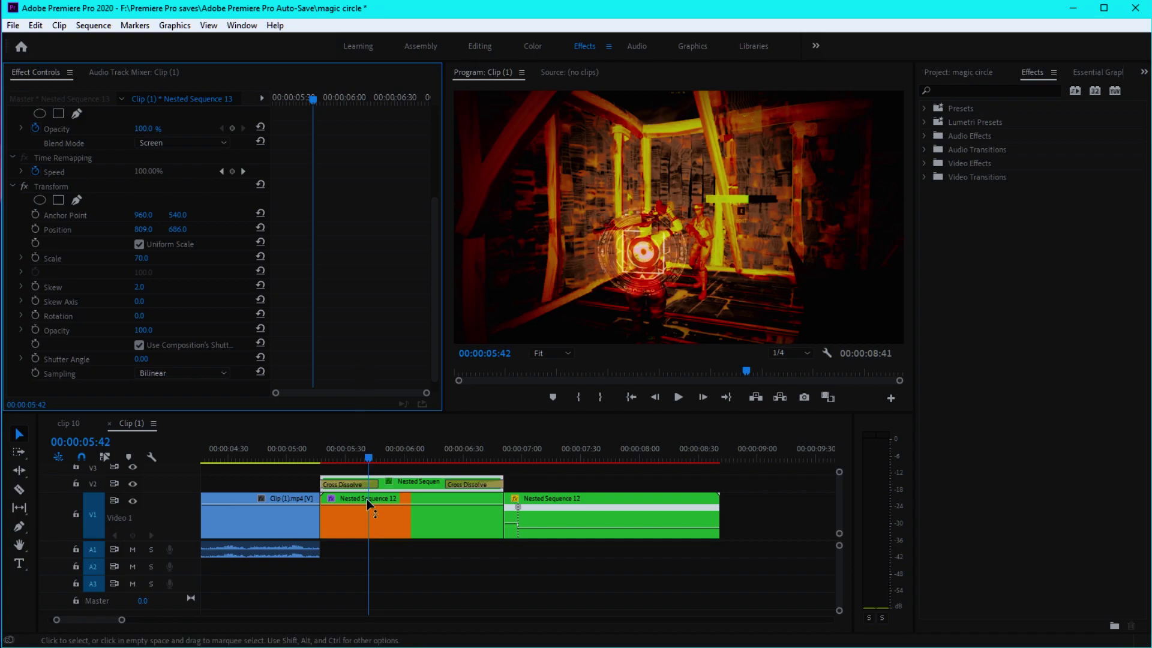
{"action": "key", "text": "Up"}
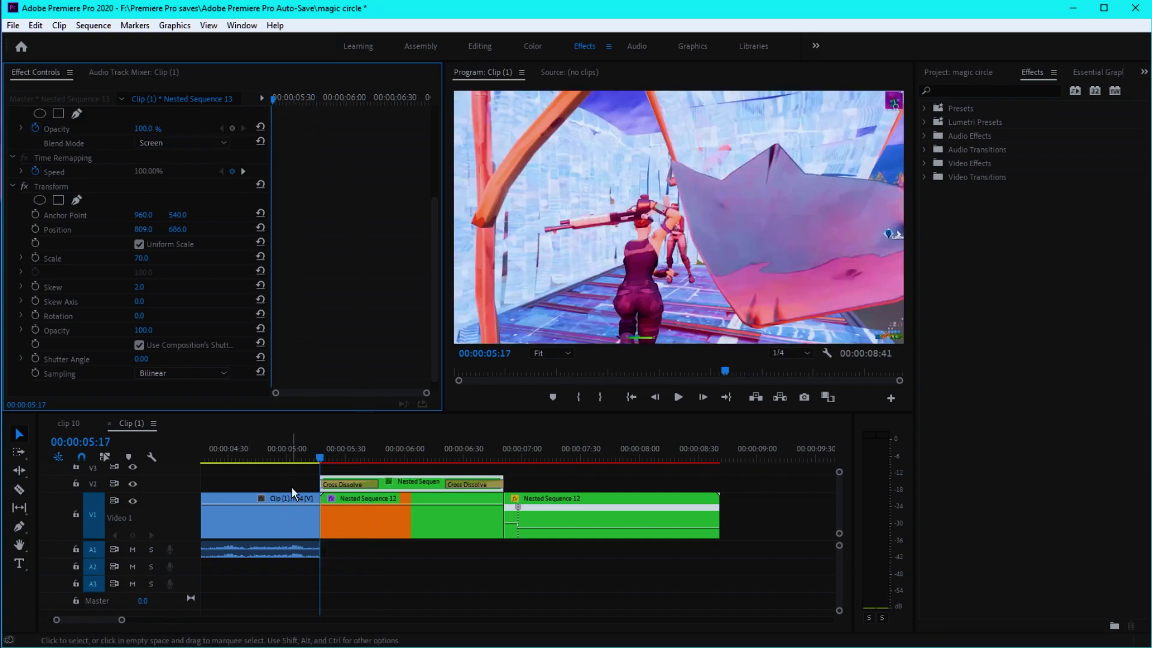
{"action": "scroll", "coordinate": [296, 505], "scroll_direction": "up", "scroll_amount": 3}
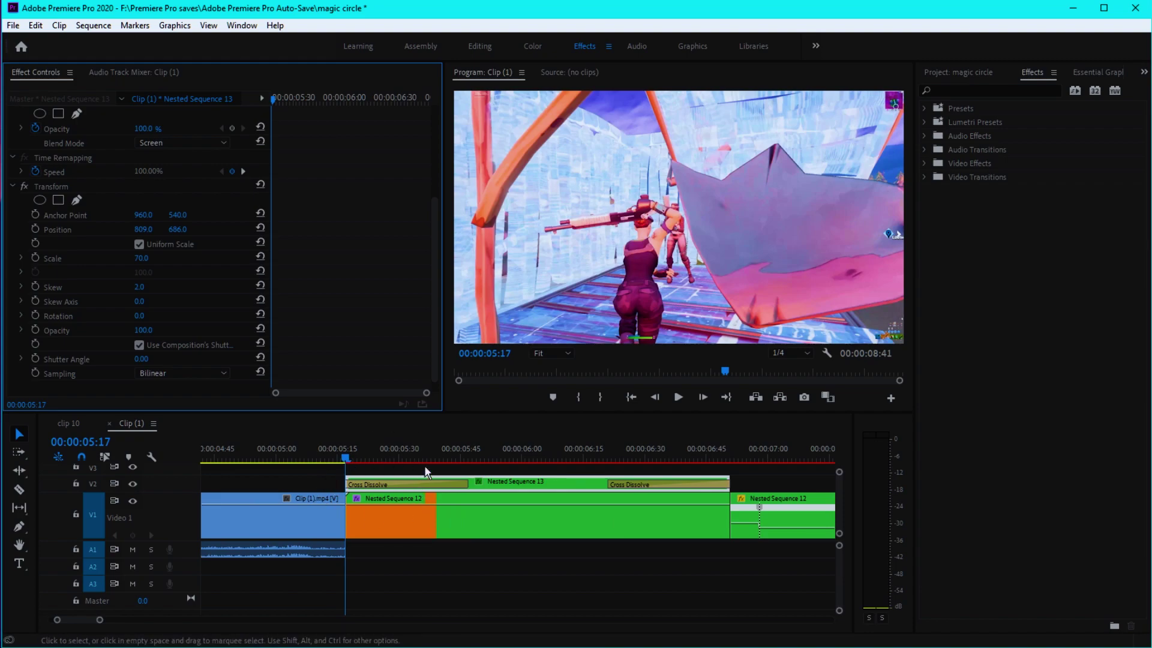
{"action": "key", "text": "shift+Right"}
{"action": "key", "text": "shift+Right"}
{"action": "key", "text": "shift+Right"}
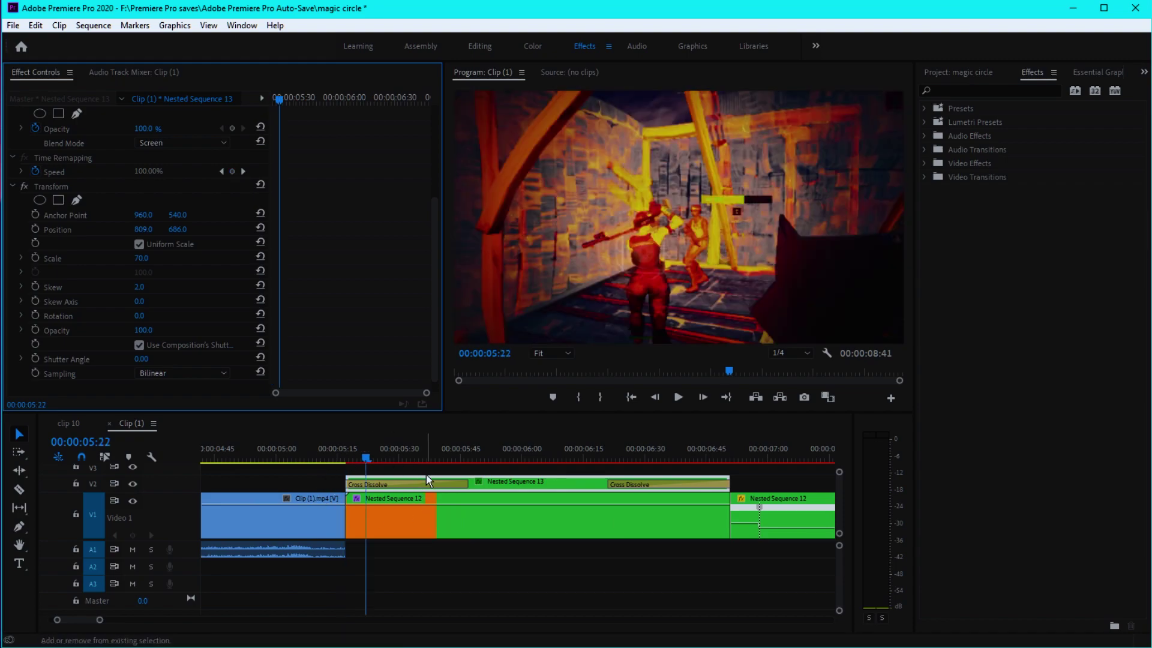
{"action": "left_click_drag", "start_coordinate": [468, 485], "coordinate": [402, 485]}
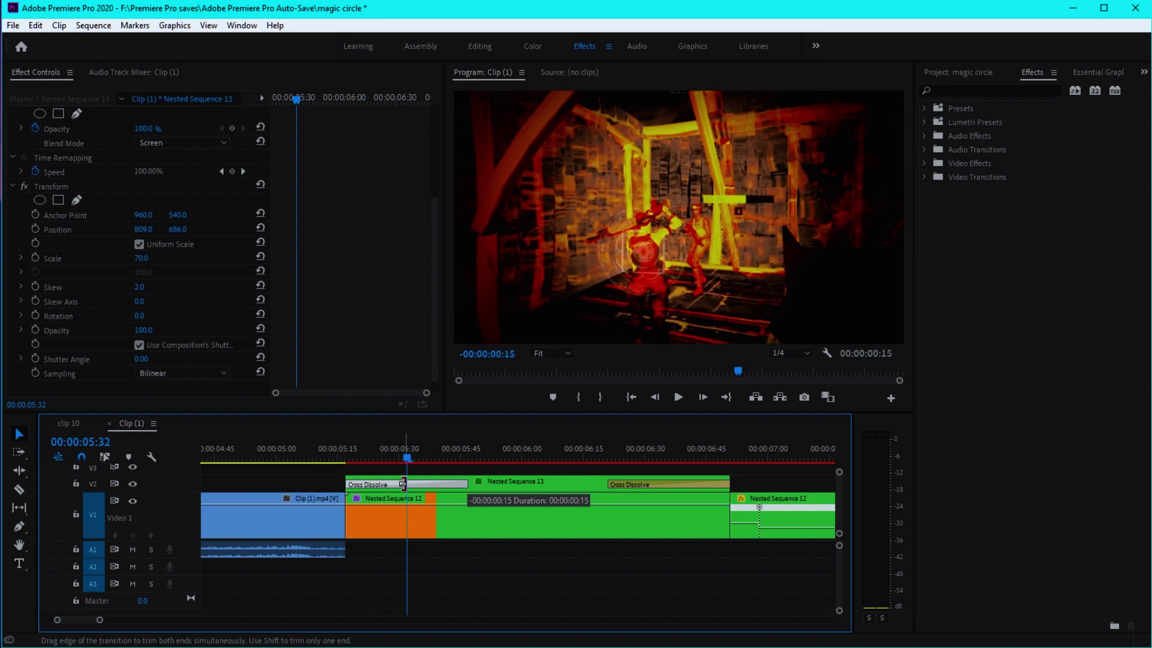
Step: Shorten the closing Cross Dissolve on the overlay to half its length
{"action": "left_click_drag", "start_coordinate": [649, 455], "coordinate": [729, 454]}
{"action": "left_click_drag", "start_coordinate": [609, 485], "coordinate": [718, 483]}
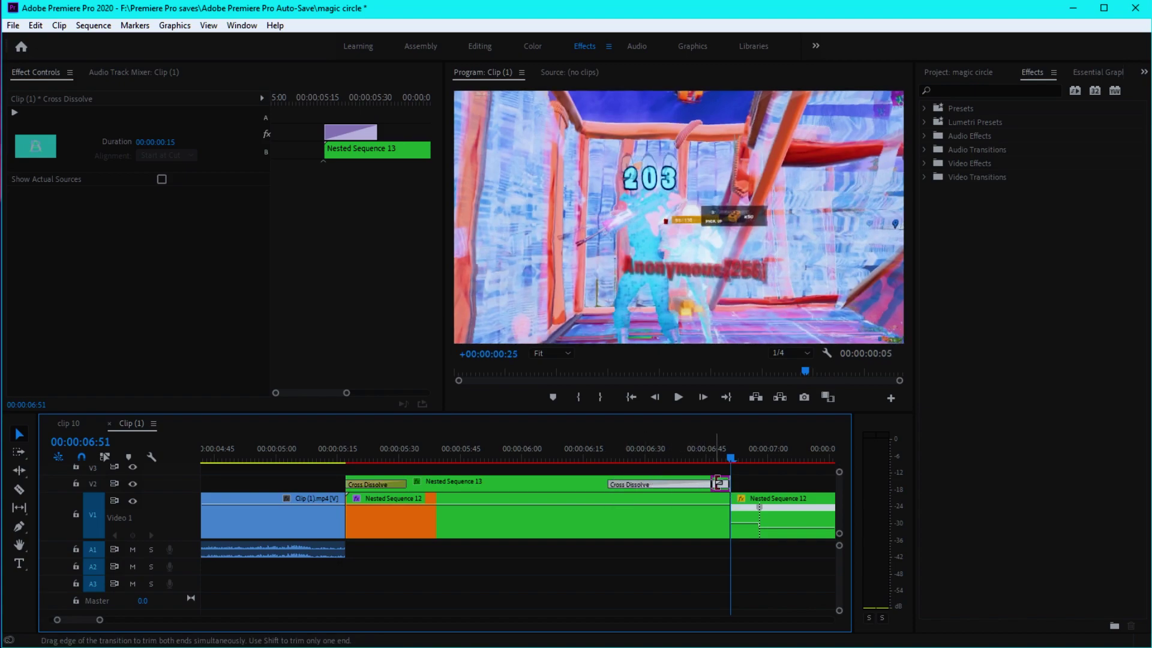
{"action": "scroll", "coordinate": [538, 517], "scroll_direction": "down", "scroll_amount": 2, "text": "alt"}
{"action": "left_click", "coordinate": [478, 455]}
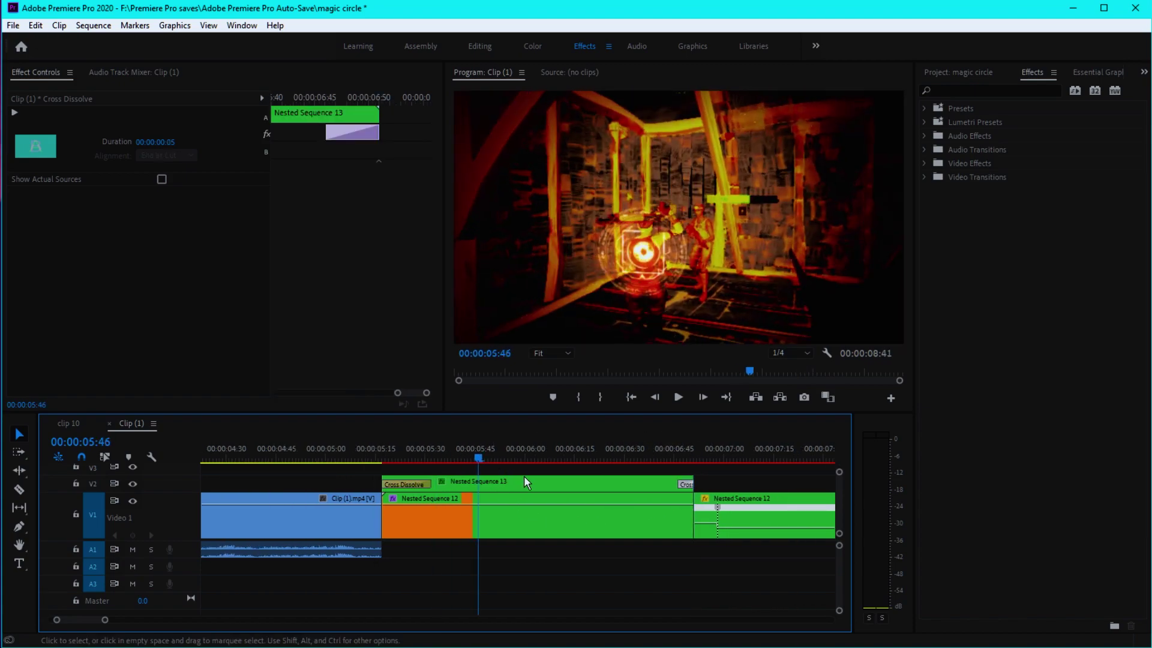
{"action": "left_click", "coordinate": [525, 482]}
{"action": "scroll", "coordinate": [336, 234], "scroll_direction": "down", "scroll_amount": 5}
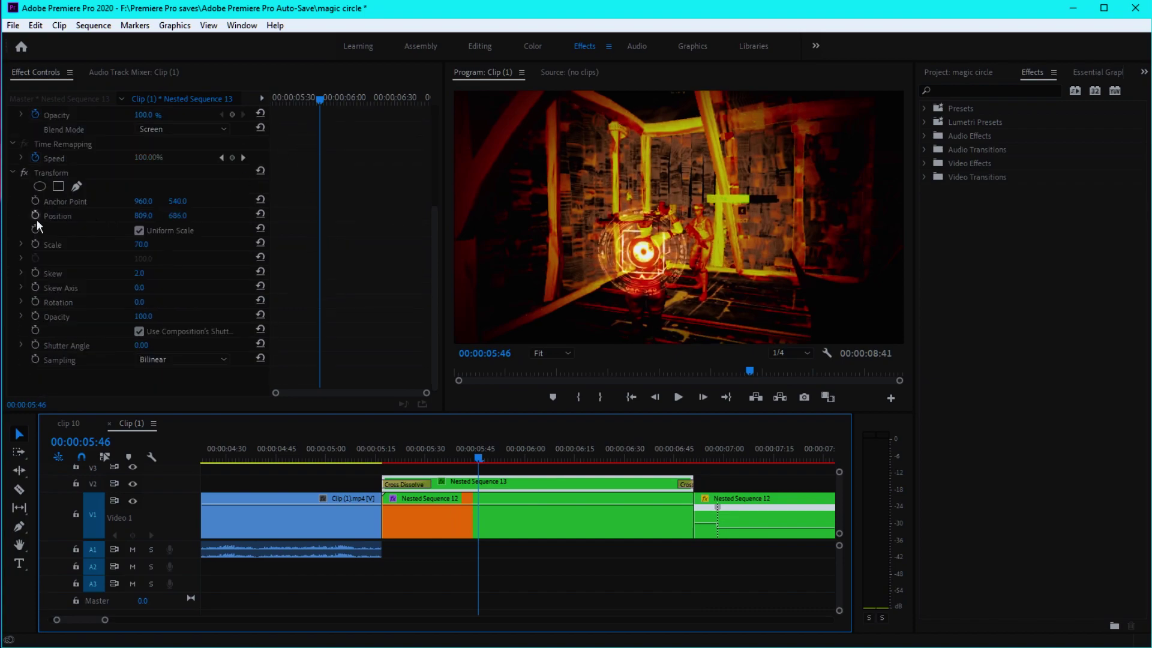
Step: Keyframe the overlay's Position from 809, 686 at 05:46 to 806, 686 at 06:30
{"action": "left_click", "coordinate": [37, 215]}
{"action": "left_click_drag", "start_coordinate": [318, 99], "coordinate": [393, 105]}
{"action": "left_click_drag", "start_coordinate": [139, 220], "coordinate": [147, 220]}
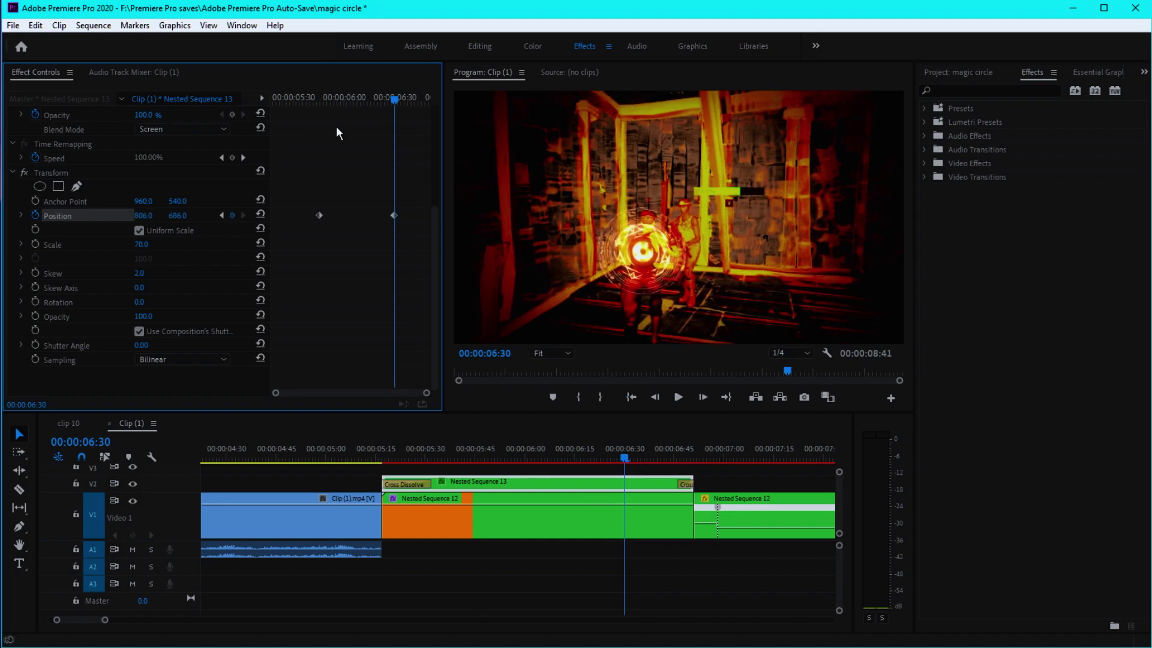
{"action": "left_click_drag", "start_coordinate": [395, 98], "coordinate": [306, 107]}
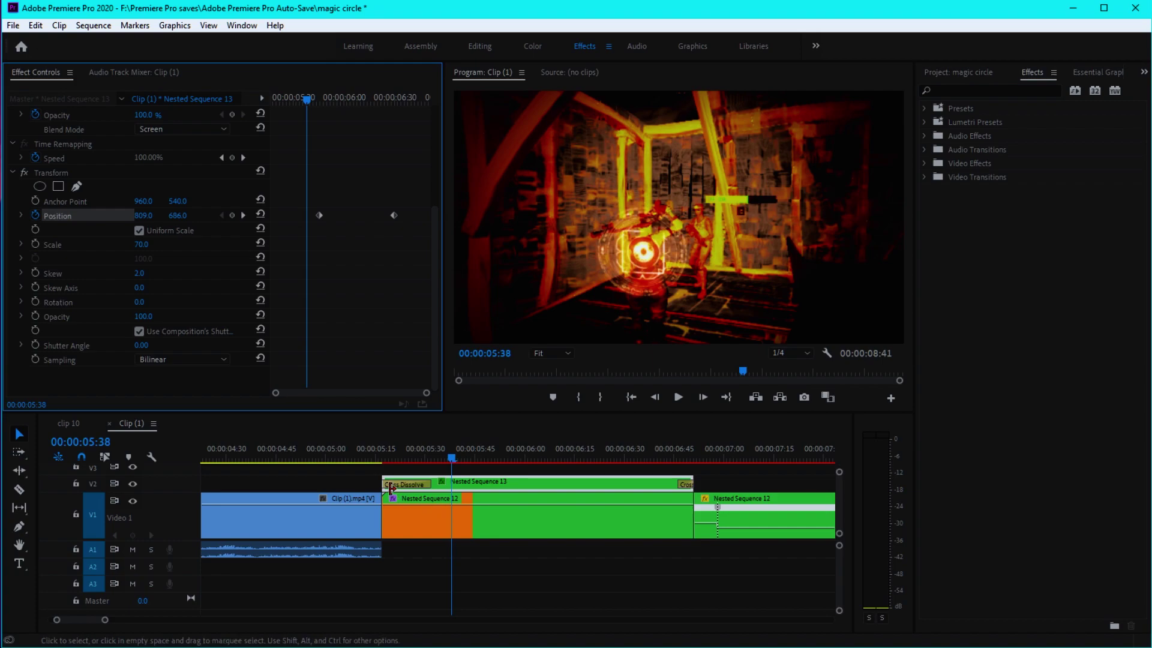
Step: Nest the magic circle overlay and the Nested Sequence 12 clip beneath it into Nested Sequence 14
{"action": "left_click_drag", "start_coordinate": [564, 578], "coordinate": [375, 455]}
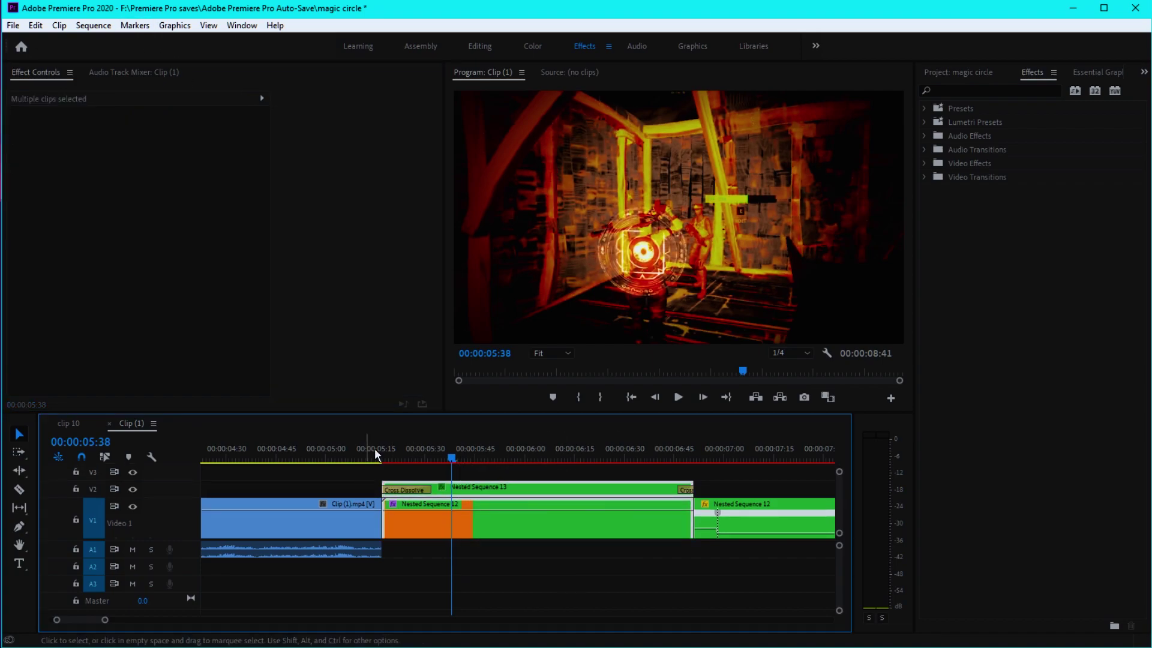
{"action": "right_click", "coordinate": [462, 490]}
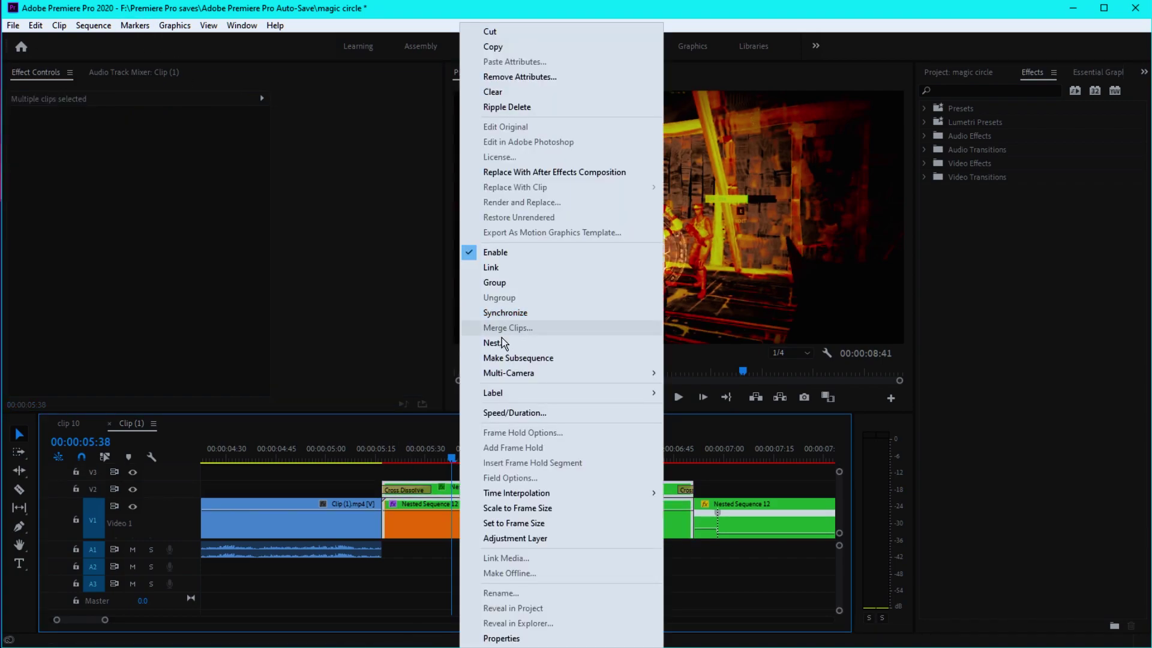
{"action": "left_click", "coordinate": [501, 337]}
{"action": "left_click", "coordinate": [545, 342]}
Step: Select Nested Sequence 14 and search the Effects panel for 'magic clrcl'
{"action": "left_click", "coordinate": [507, 516]}
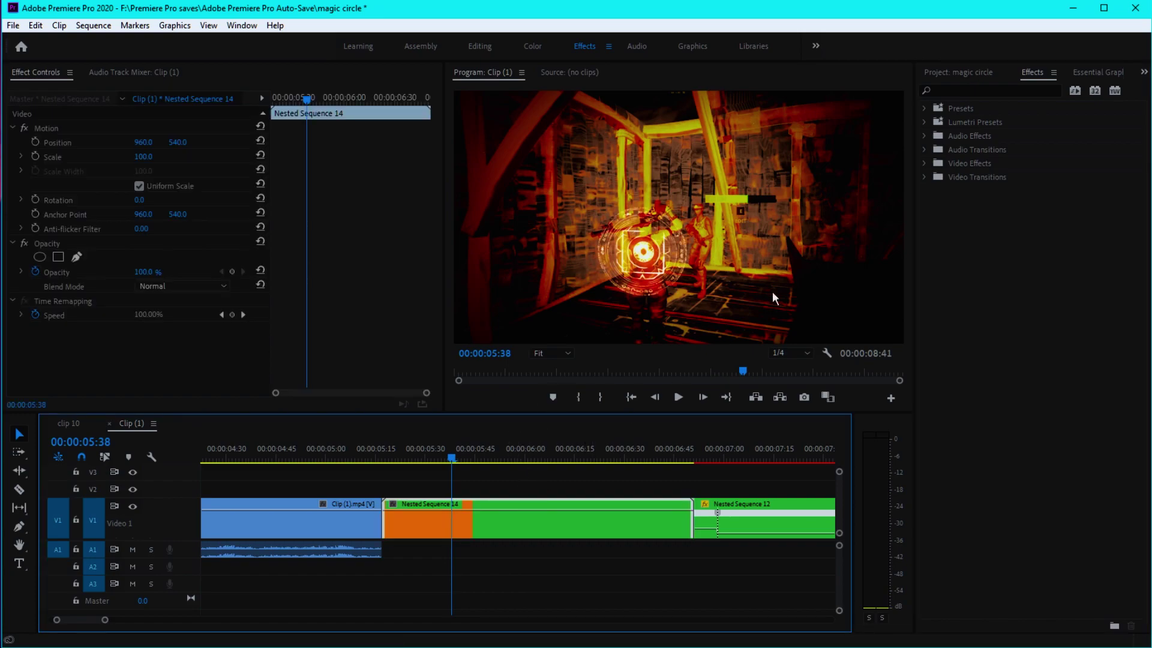
{"action": "left_click", "coordinate": [955, 91]}
{"action": "type", "text": "mag"}
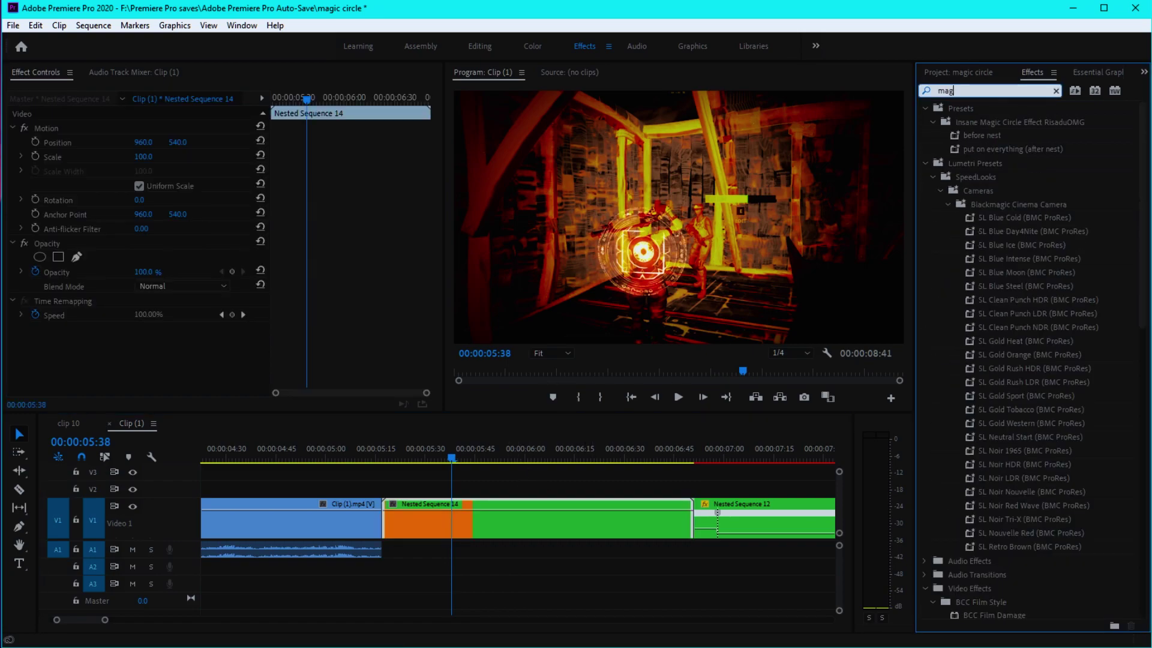
{"action": "type", "text": "ic c"}
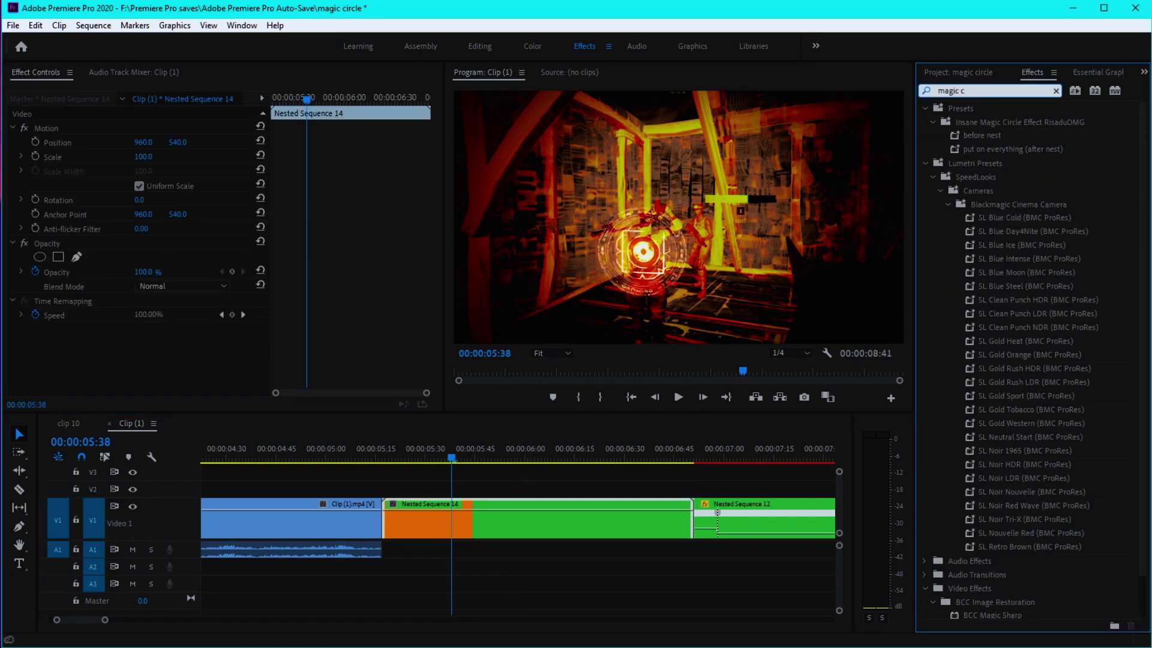
{"action": "type", "text": "lrcl"}
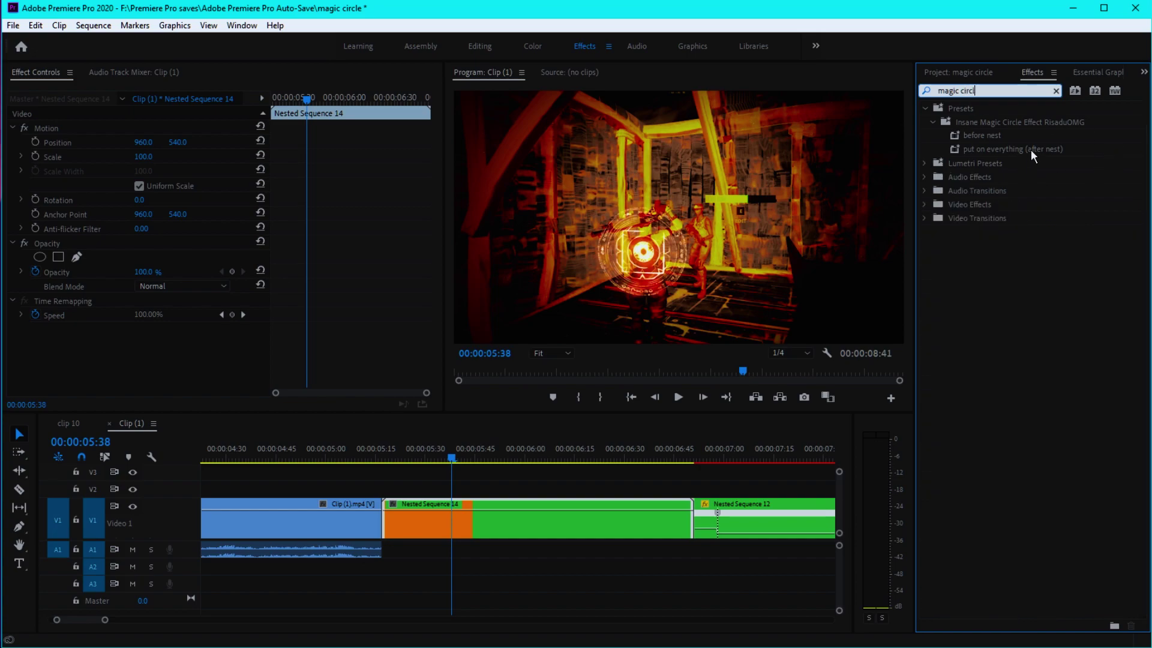
Step: Apply the 'put on everything (after nest)' preset to Nested Sequence 14 and play it back
{"action": "left_click_drag", "start_coordinate": [1032, 153], "coordinate": [513, 523]}
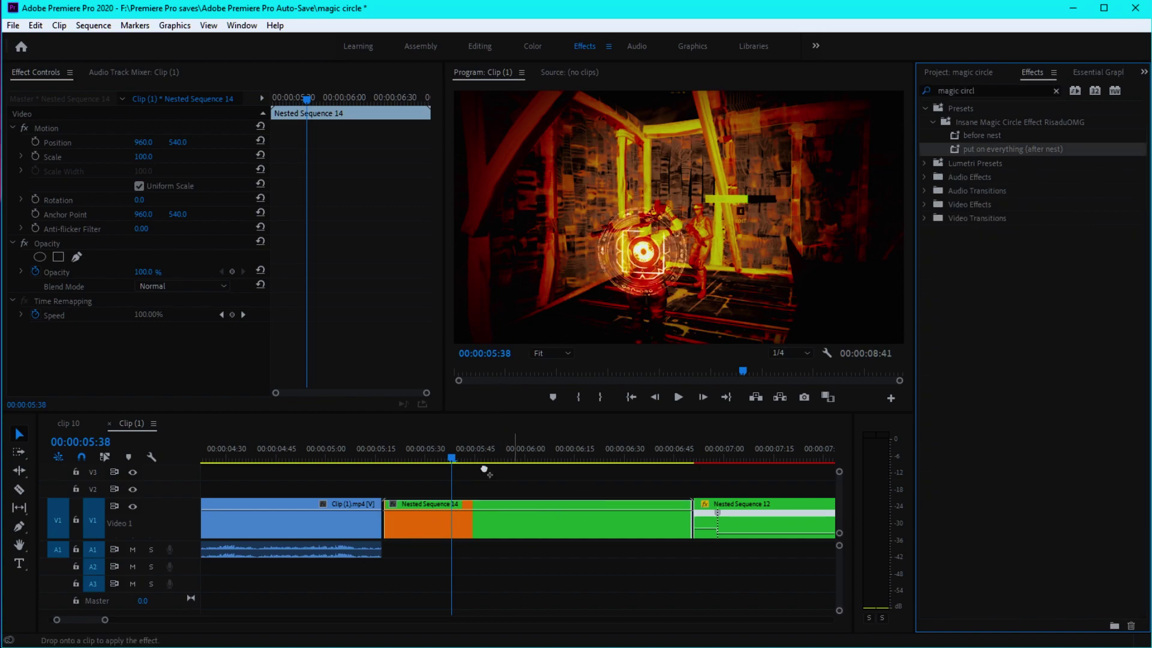
{"action": "left_click_drag", "start_coordinate": [444, 492], "coordinate": [447, 517]}
{"action": "left_click_drag", "start_coordinate": [540, 459], "coordinate": [380, 487]}
{"action": "key", "text": "space"}
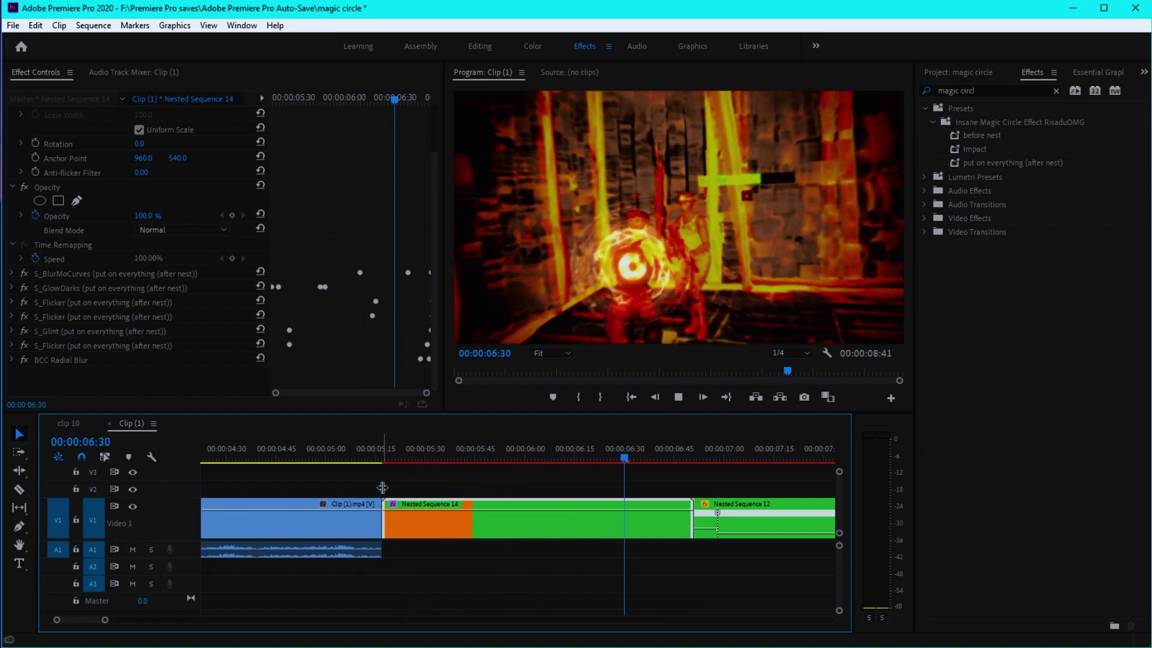
{"action": "key", "text": "minus"}
{"action": "key", "text": "minus"}
{"action": "key", "text": "minus"}
{"action": "key", "text": "minus"}
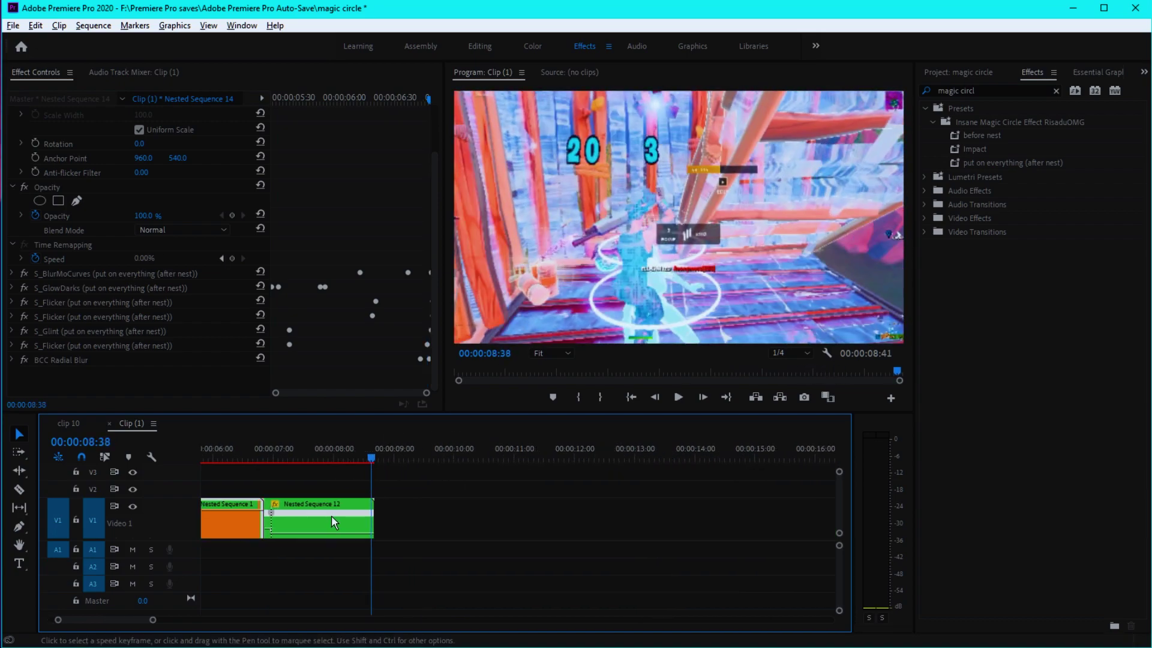
Step: Apply the Impact preset to the Nested Sequence 12 clip at 05:38
{"action": "left_click", "coordinate": [256, 460]}
{"action": "key", "text": "equal"}
{"action": "key", "text": "equal"}
{"action": "key", "text": "equal"}
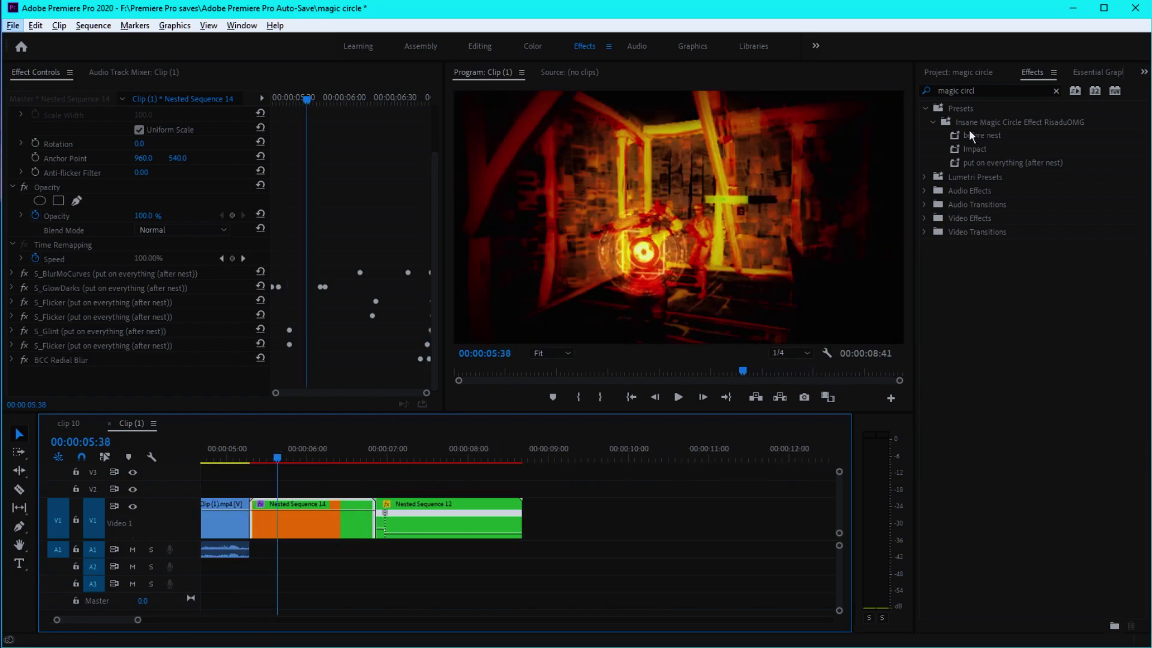
{"action": "left_click_drag", "start_coordinate": [974, 148], "coordinate": [450, 519]}
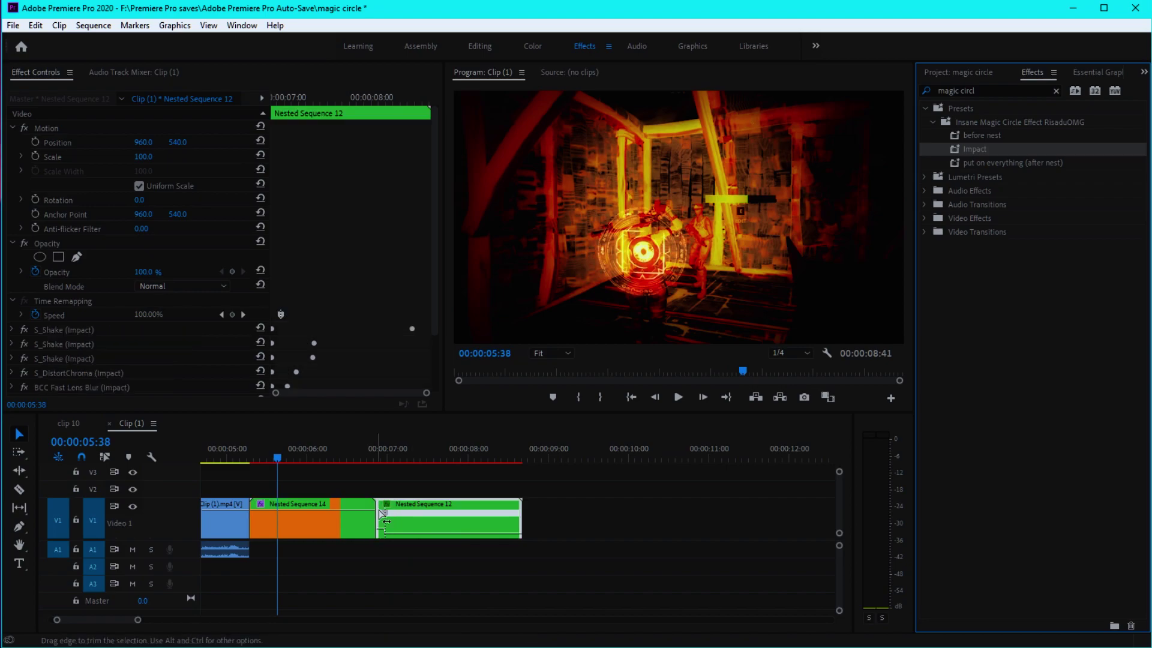
{"action": "left_click_drag", "start_coordinate": [375, 457], "coordinate": [399, 459]}
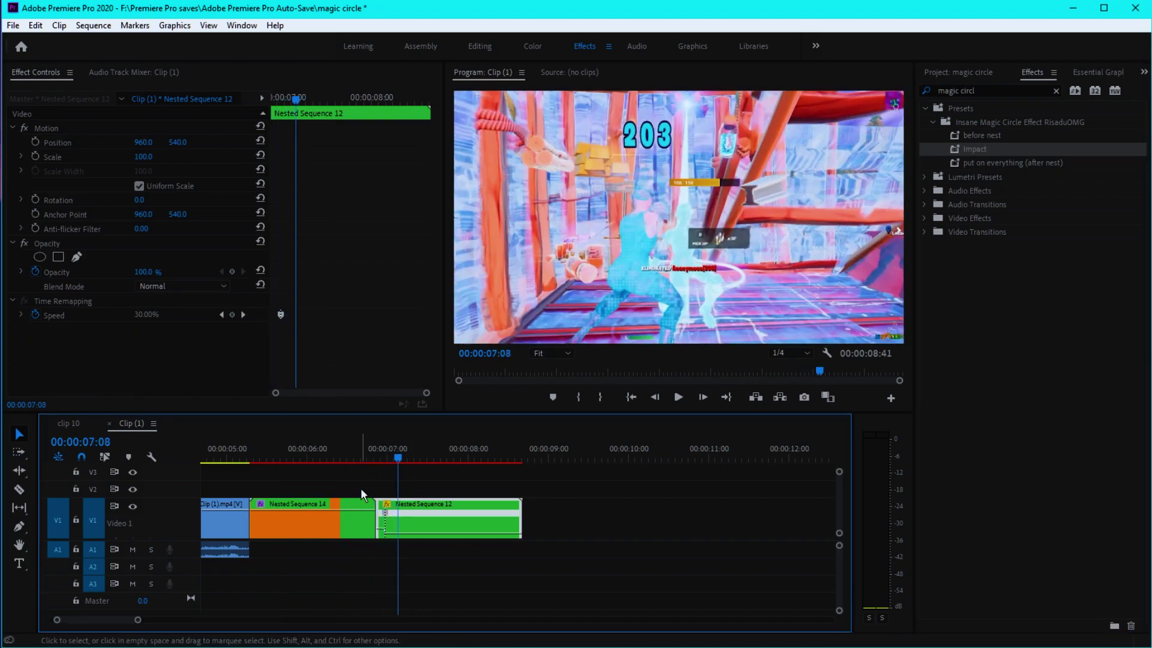
Step: Nest the Impact clip as Nested Sequence 15 and apply another preset to it
{"action": "right_click", "coordinate": [396, 505]}
{"action": "left_click", "coordinate": [467, 323]}
{"action": "left_click", "coordinate": [542, 342]}
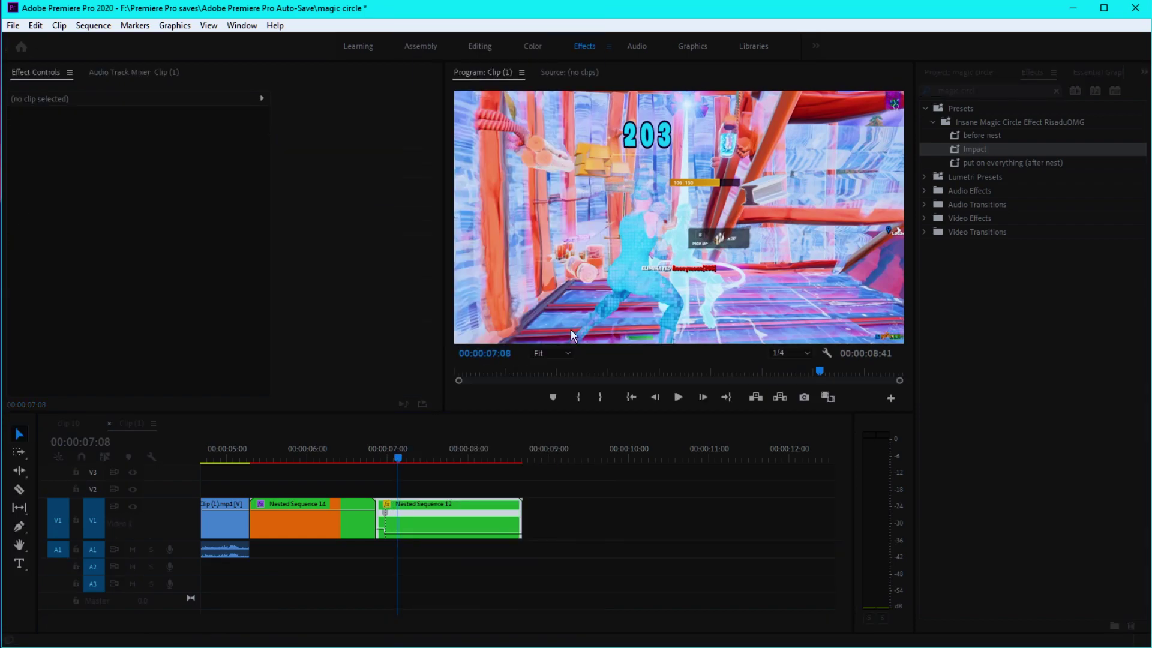
{"action": "left_click_drag", "start_coordinate": [961, 162], "coordinate": [471, 512]}
{"action": "left_click_drag", "start_coordinate": [249, 460], "coordinate": [232, 458]}
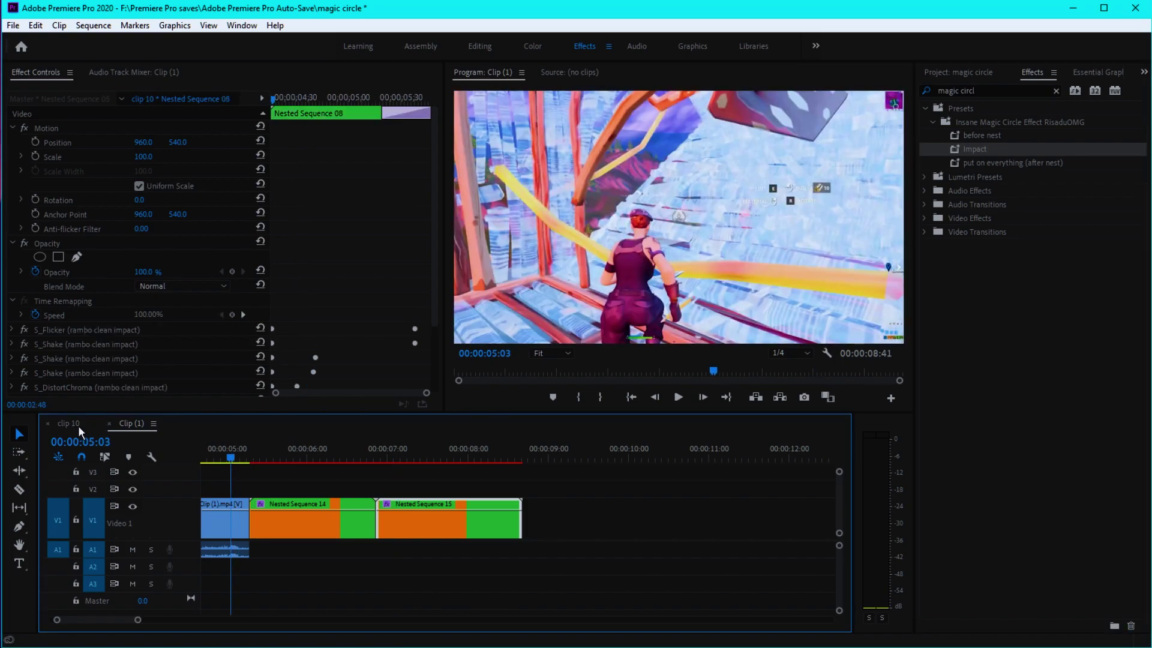
{"action": "left_click", "coordinate": [78, 425]}
Step: Paste the clip 10 sound effects into Clip (1) and move them earlier under the nests
{"action": "left_click_drag", "start_coordinate": [407, 594], "coordinate": [202, 558]}
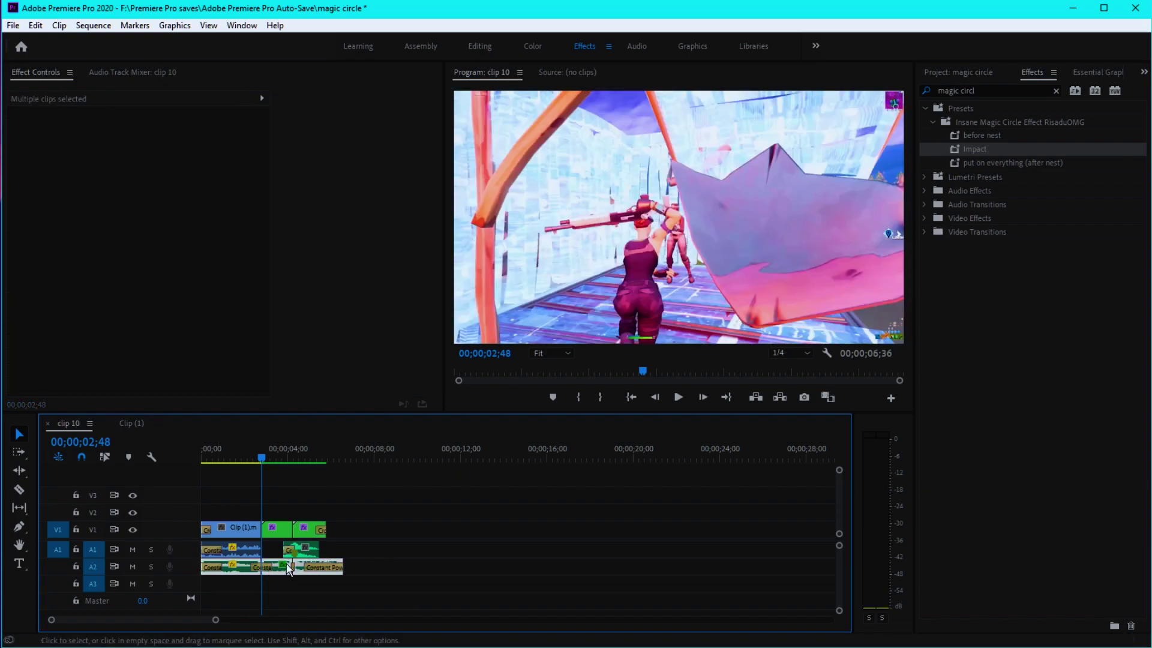
{"action": "double_click", "coordinate": [279, 531]}
{"action": "key", "text": "ctrl+v"}
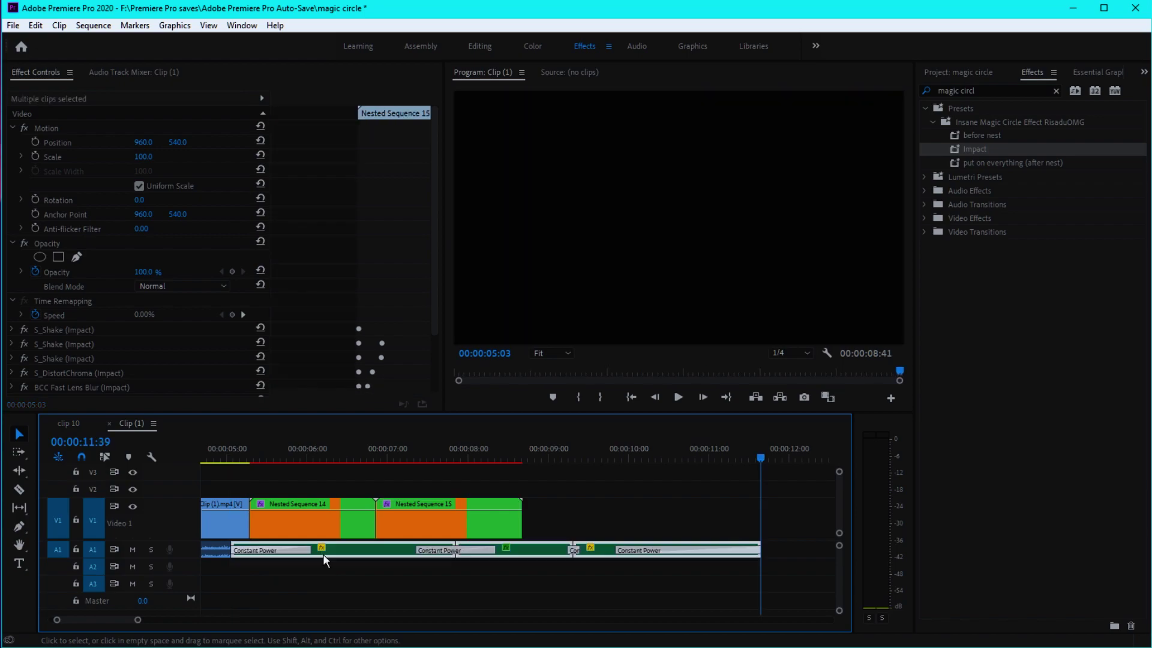
{"action": "left_click_drag", "start_coordinate": [359, 550], "coordinate": [297, 570]}
{"action": "key", "text": "minus"}
{"action": "key", "text": "minus"}
{"action": "key", "text": "minus"}
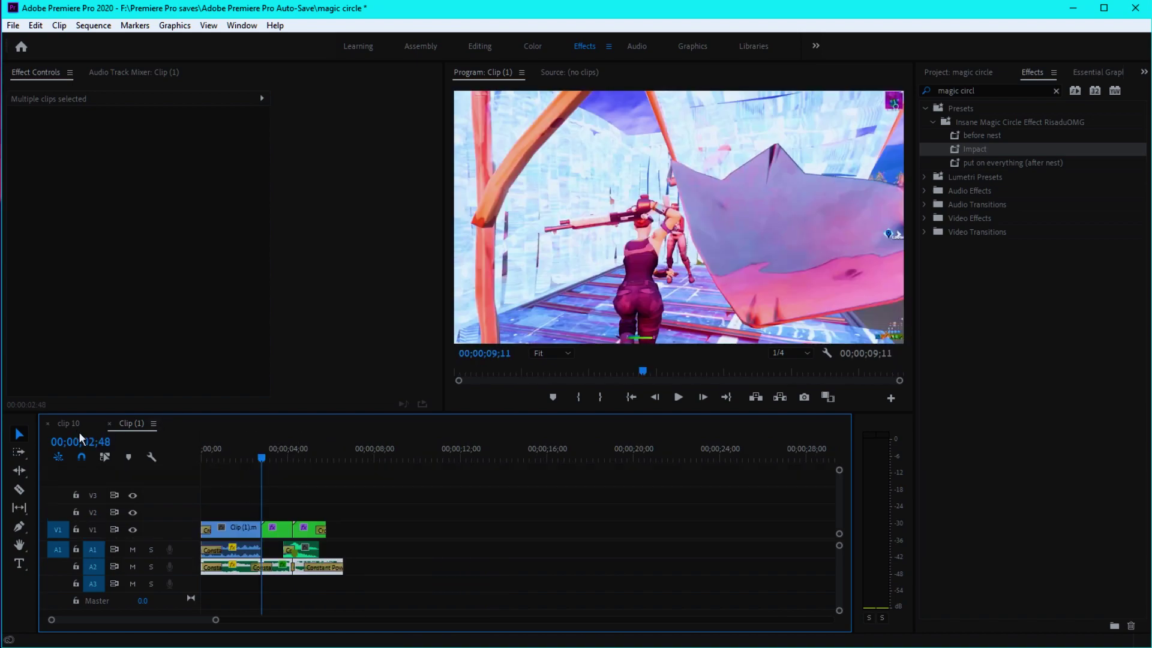
Step: Bring the Overedit Gun.wav sound into Clip (1) and place it just before 7 s
{"action": "left_click", "coordinate": [77, 426]}
{"action": "left_click", "coordinate": [300, 549]}
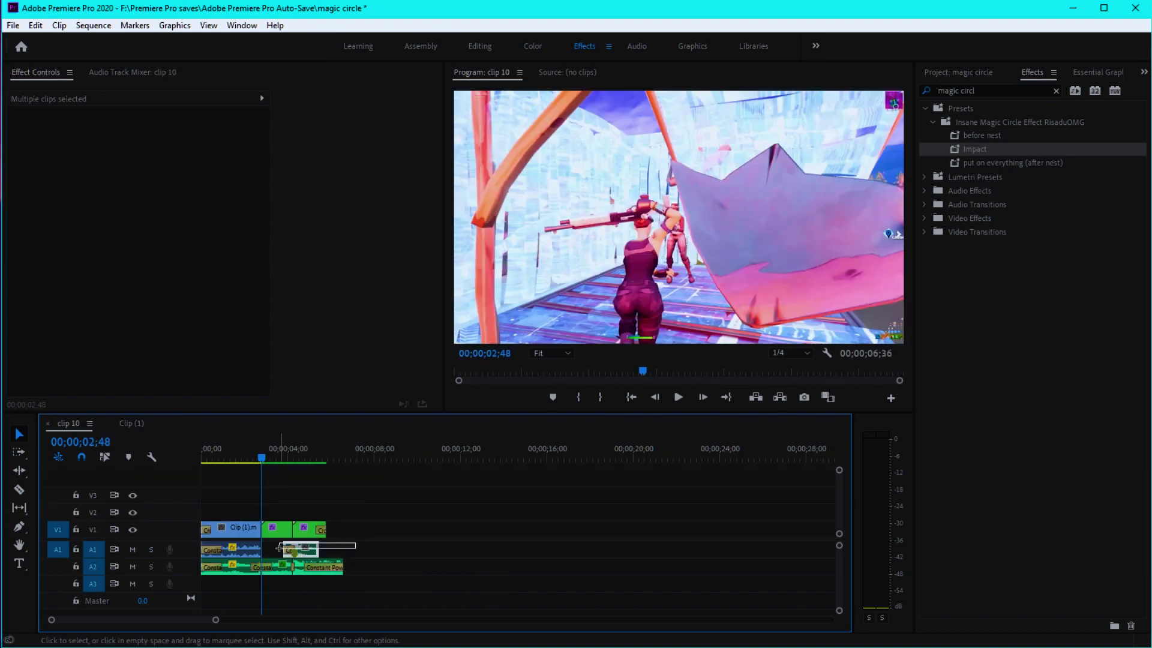
{"action": "left_click", "coordinate": [135, 423]}
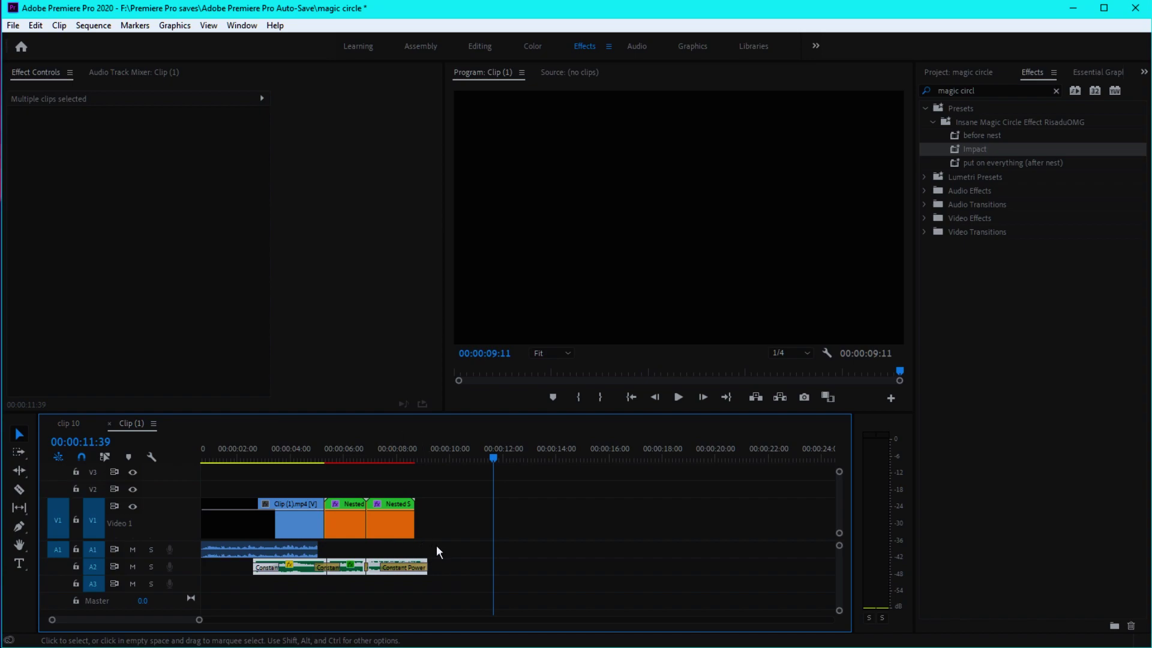
{"action": "key", "text": "Down"}
{"action": "left_click_drag", "start_coordinate": [502, 549], "coordinate": [383, 555]}
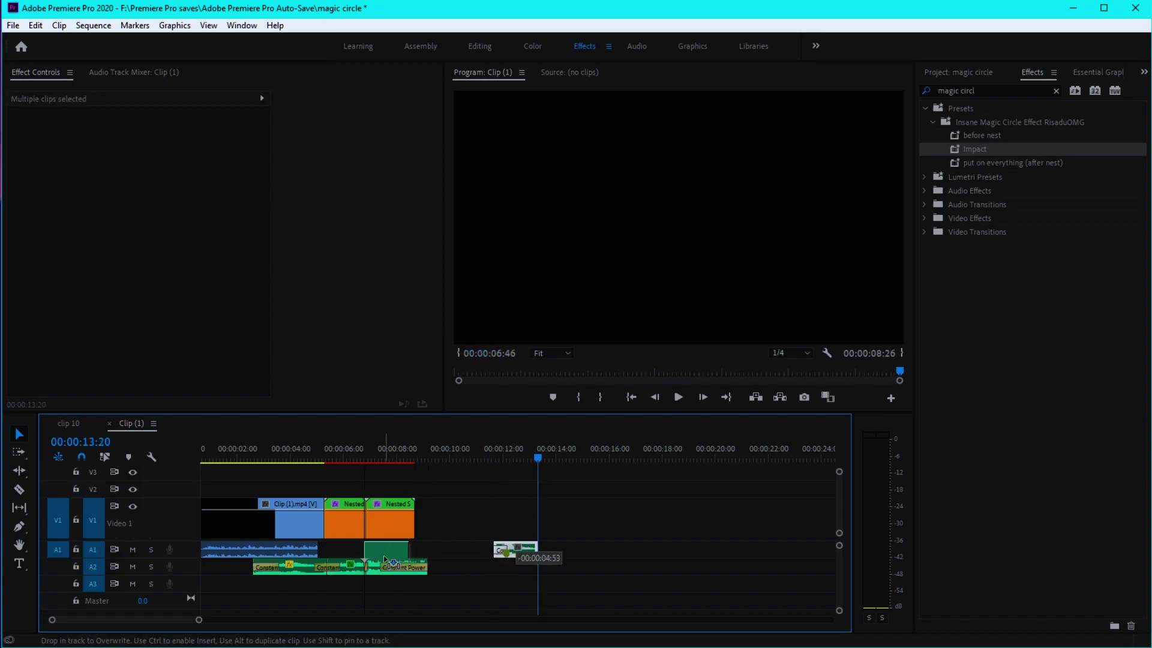
{"action": "scroll", "coordinate": [342, 564], "scroll_direction": "up", "scroll_amount": 5}
{"action": "left_click_drag", "start_coordinate": [500, 548], "coordinate": [448, 553]}
{"action": "scroll", "coordinate": [449, 553], "scroll_direction": "down", "scroll_amount": 3}
{"action": "scroll", "coordinate": [448, 553], "scroll_direction": "down", "scroll_amount": 5}
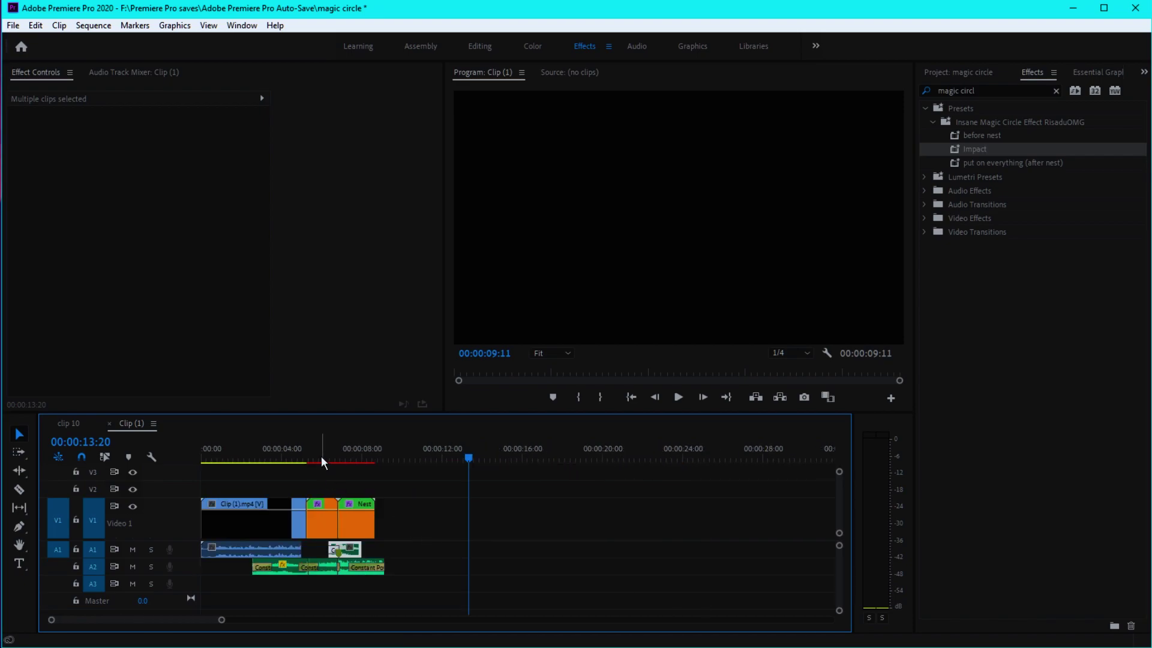
{"action": "left_click", "coordinate": [284, 457]}
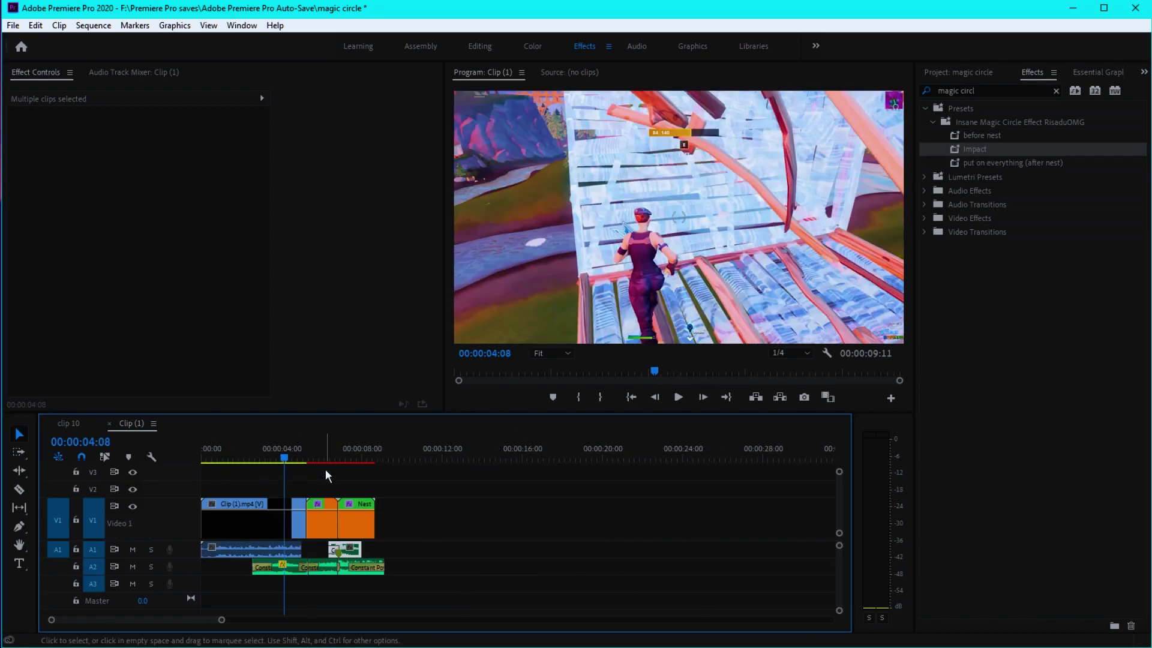
Step: Set in/out points at 04:08 and 09:21 and render previews In to Out
{"action": "key", "text": "i"}
{"action": "left_click", "coordinate": [389, 457]}
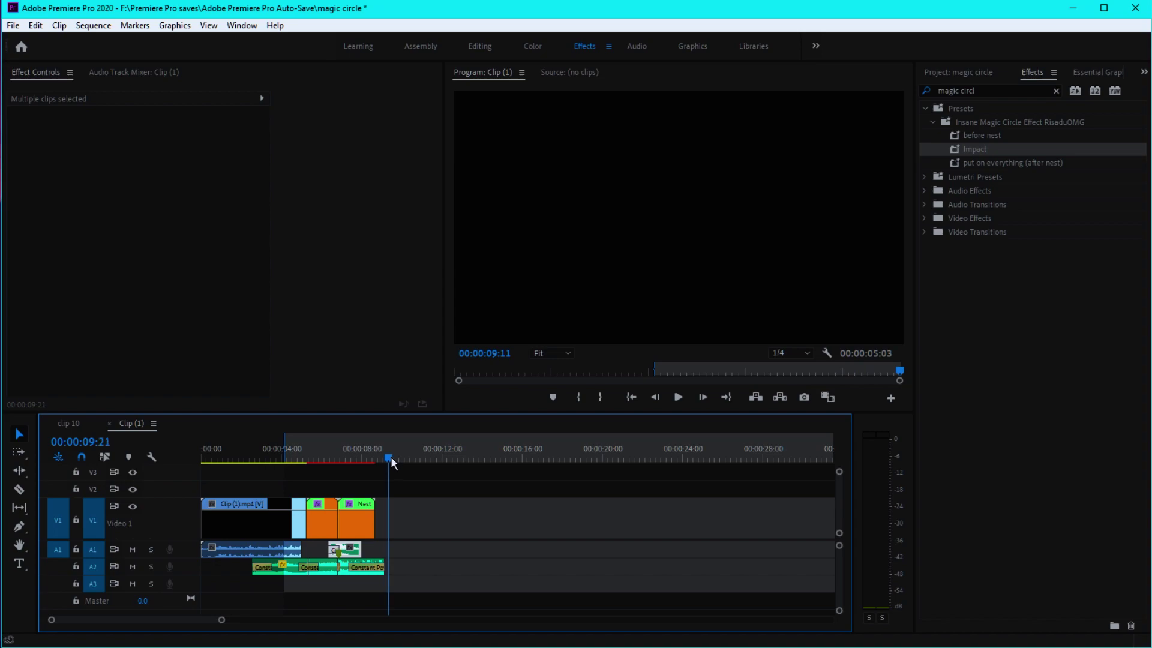
{"action": "key", "text": "o"}
{"action": "left_click", "coordinate": [93, 25]}
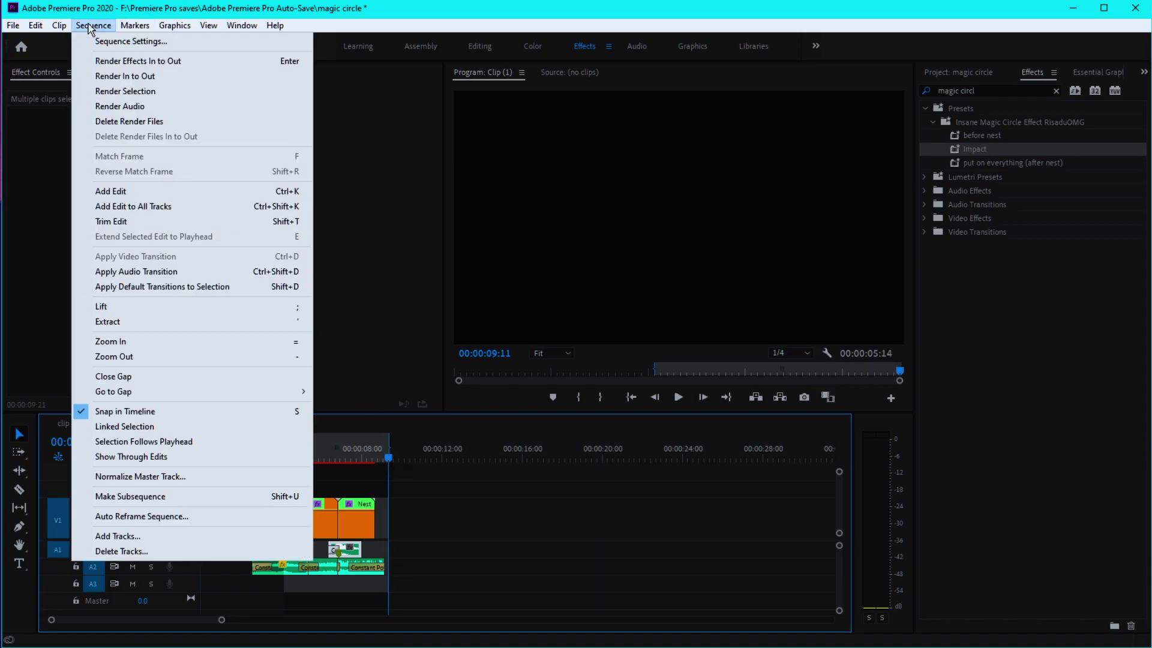
{"action": "left_click", "coordinate": [147, 78]}
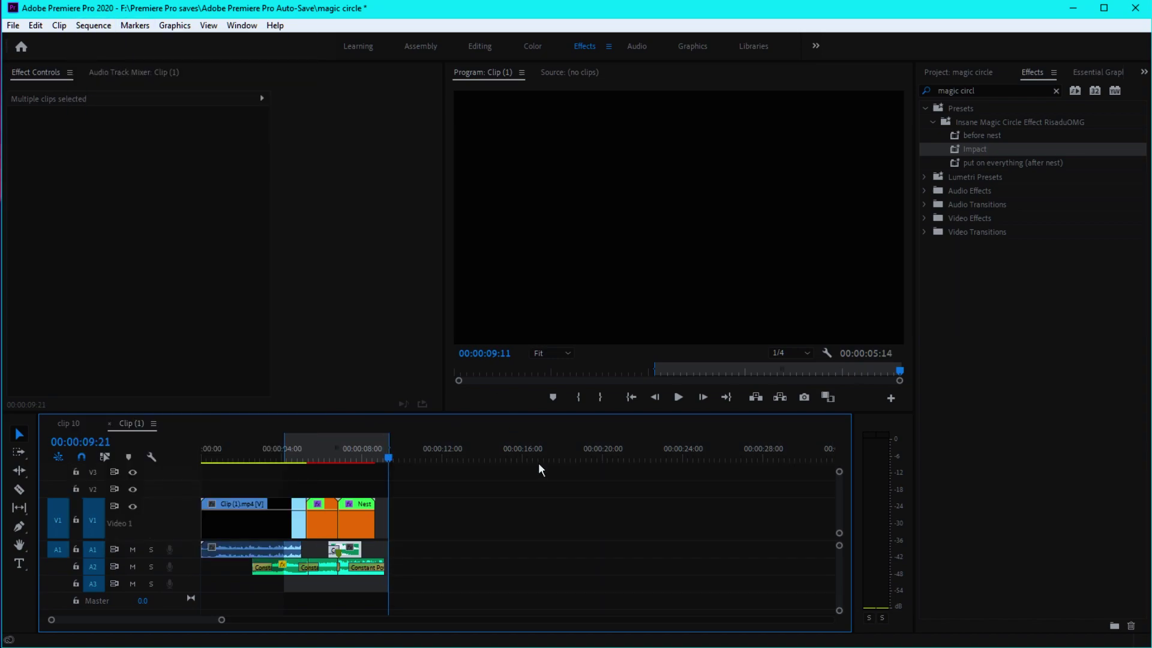
{"action": "left_click_drag", "start_coordinate": [339, 446], "coordinate": [283, 454]}
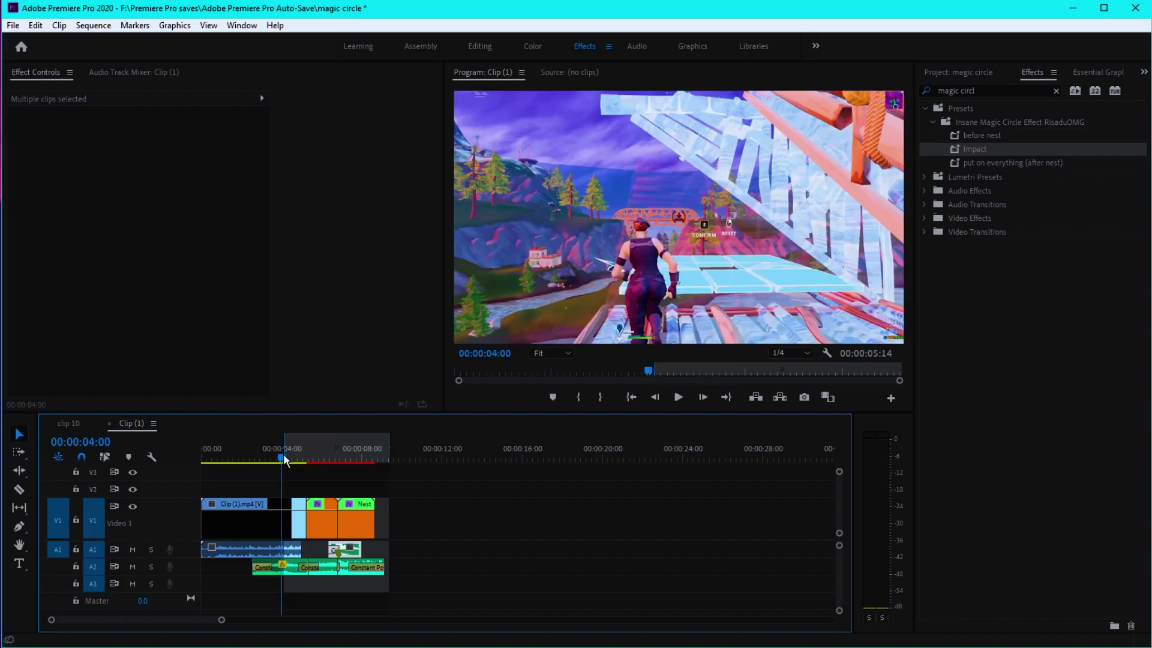
{"action": "key", "text": "space"}
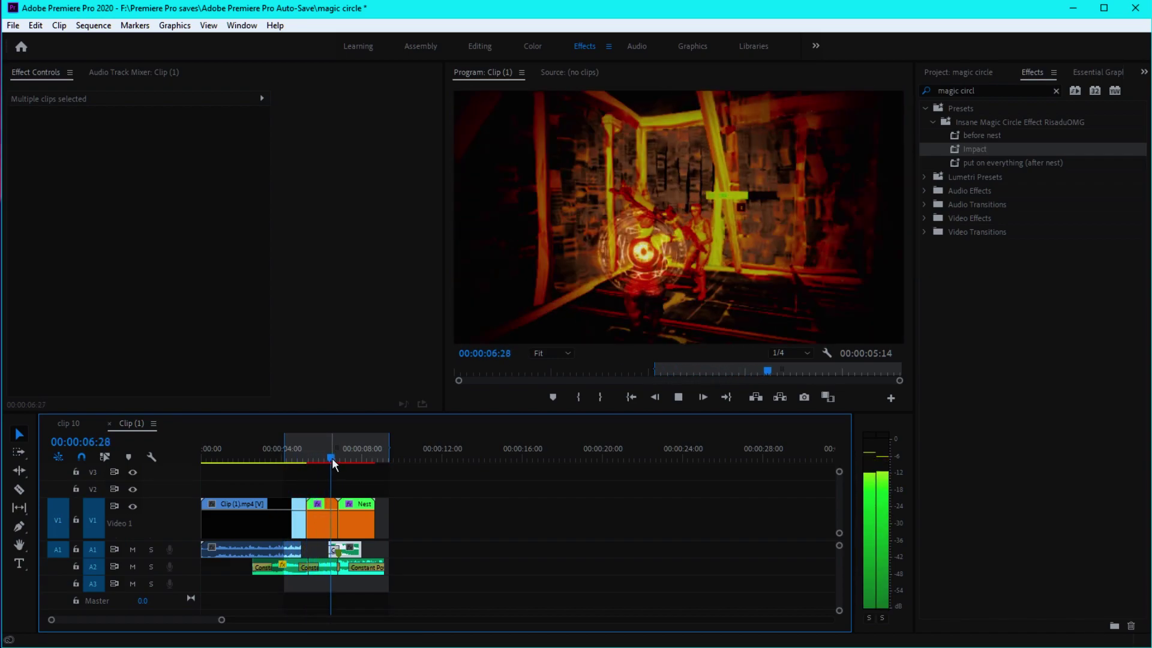
{"action": "left_click_drag", "start_coordinate": [342, 458], "coordinate": [289, 463]}
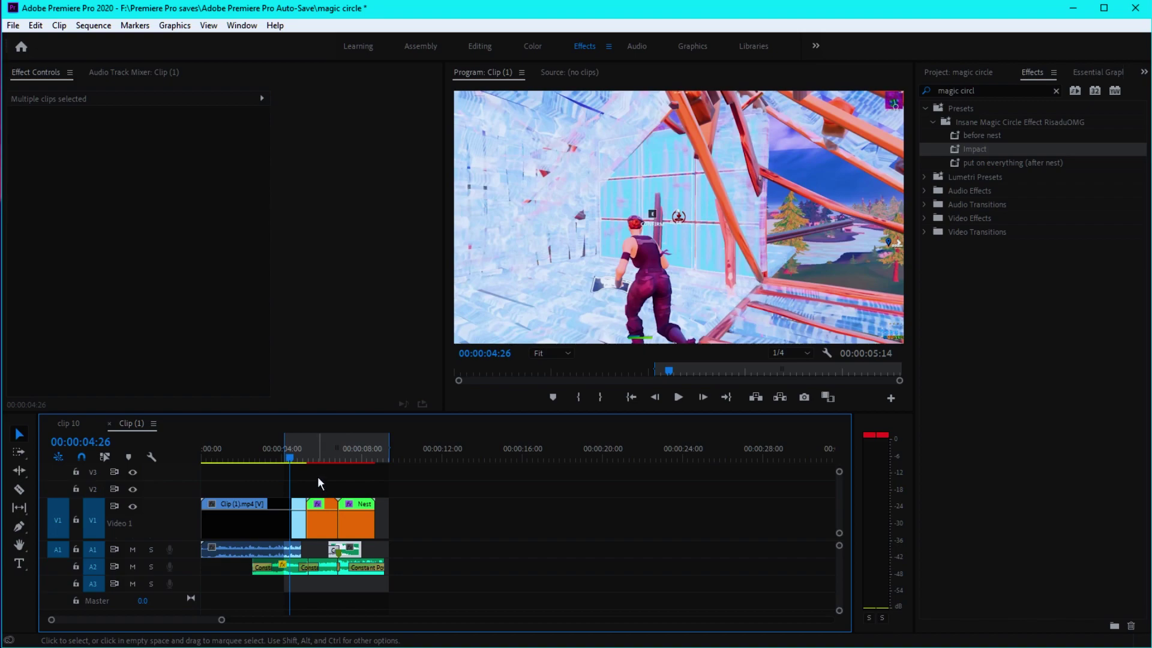